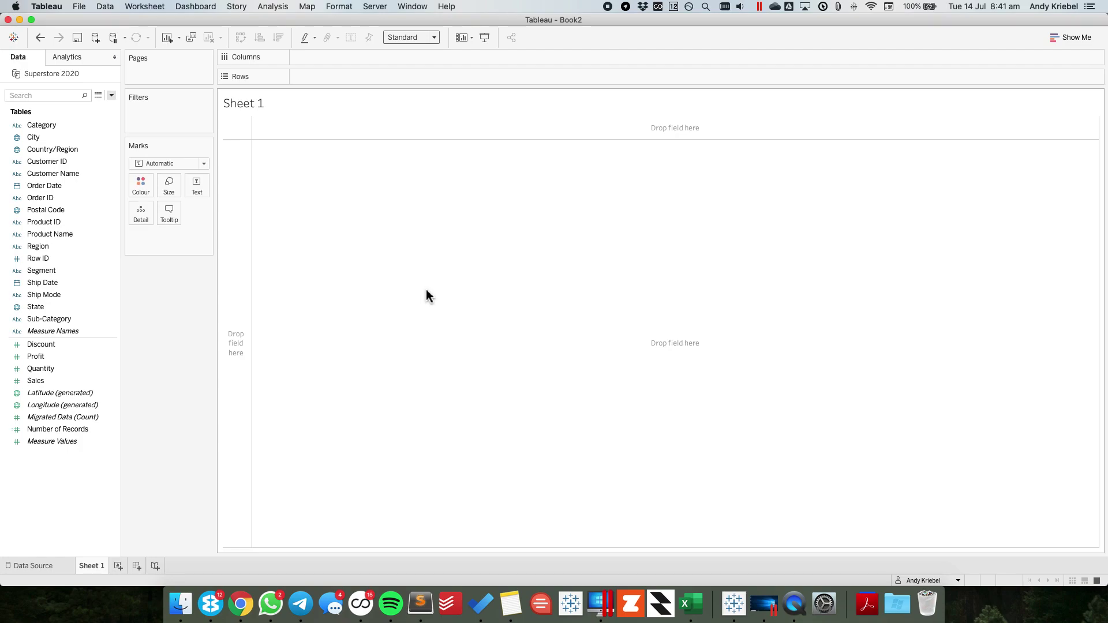
Step: Plot Profit by Sub-Category as descending horizontal bars fit to Entire View, widening the label column
left_click_drag(63, 316, 232, 318)
left_click_drag(63, 358, 358, 54)
left_click(278, 38)
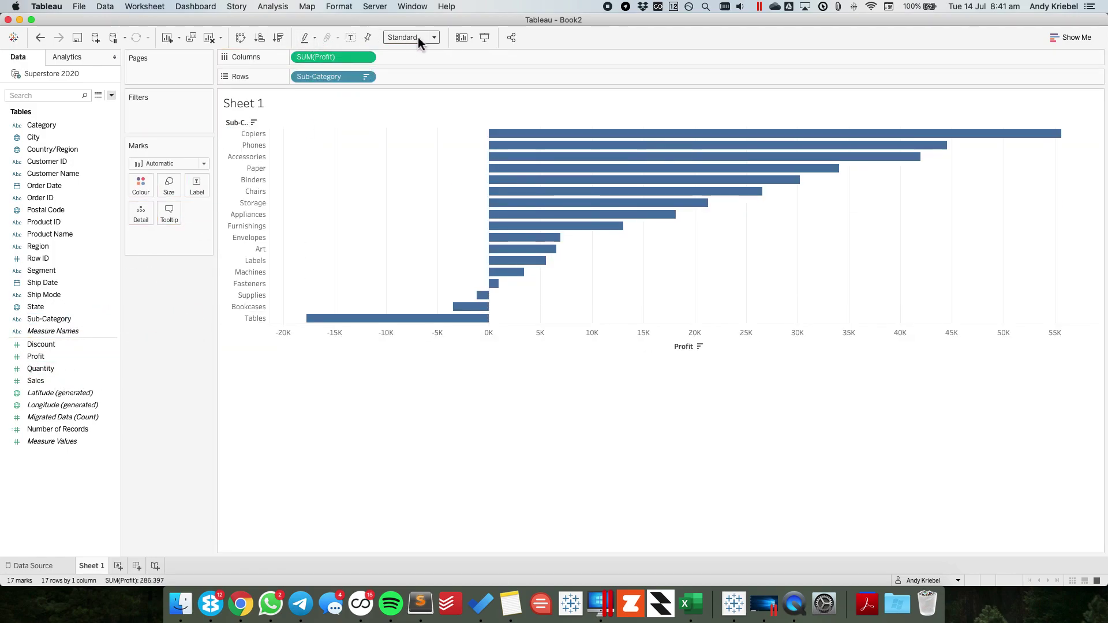
left_click(426, 37)
left_click(415, 79)
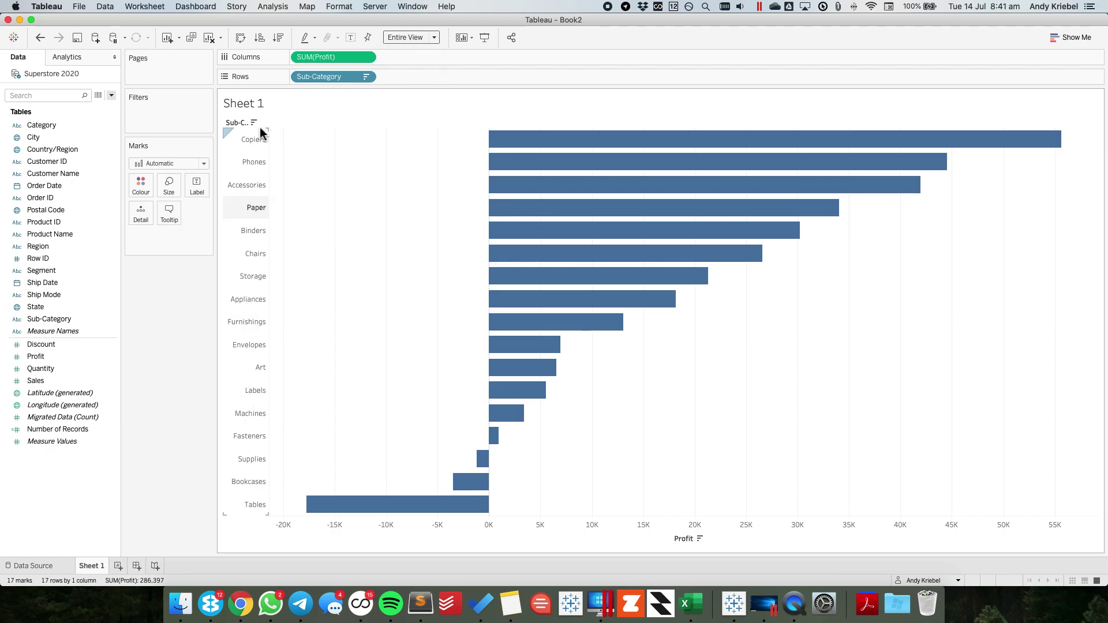
left_click_drag(270, 287, 288, 287)
left_click(111, 95)
Step: Create 'Is Profitable' as IF SUM([Profit])>0 THEN '' ELSE '•' END and add it to Rows
left_click(109, 106)
key("BackSpace")
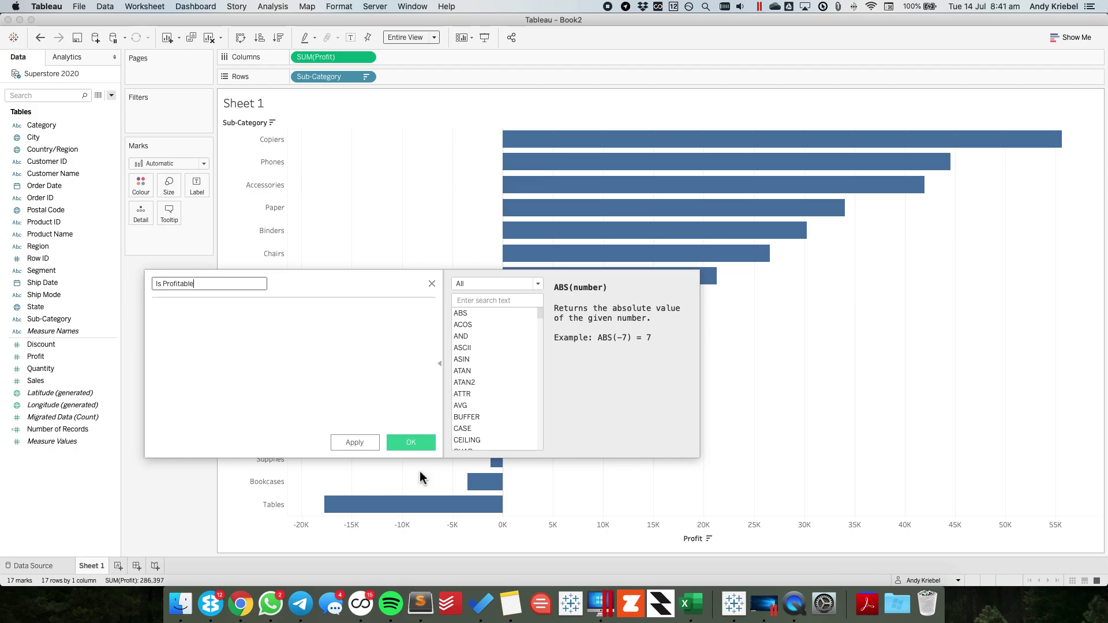
left_click(239, 421)
type("IF")
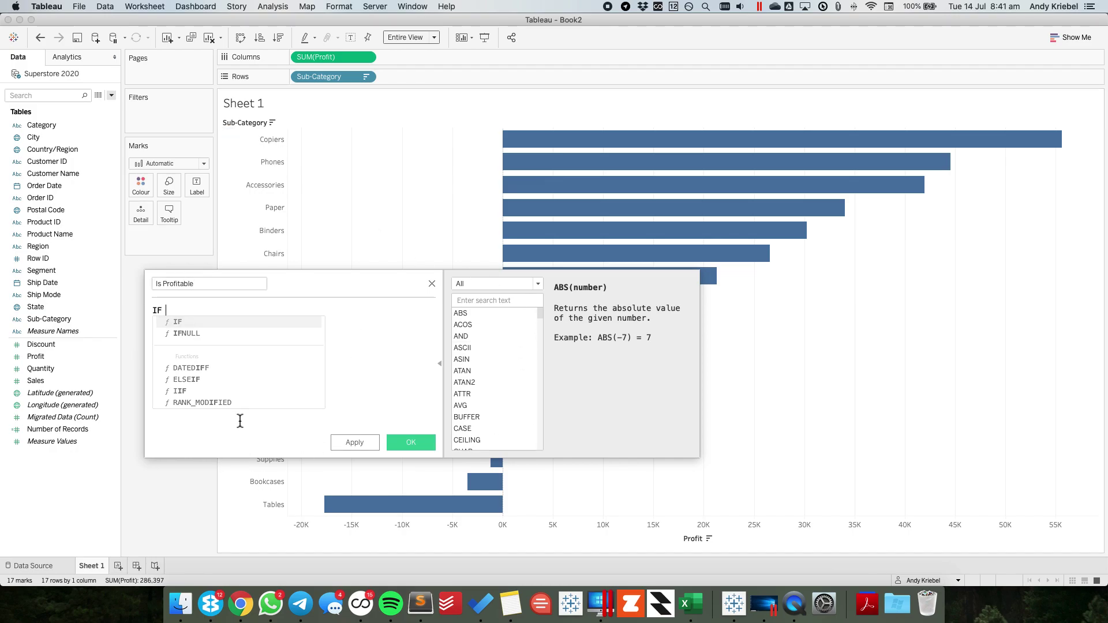
left_click_drag(323, 56, 238, 355)
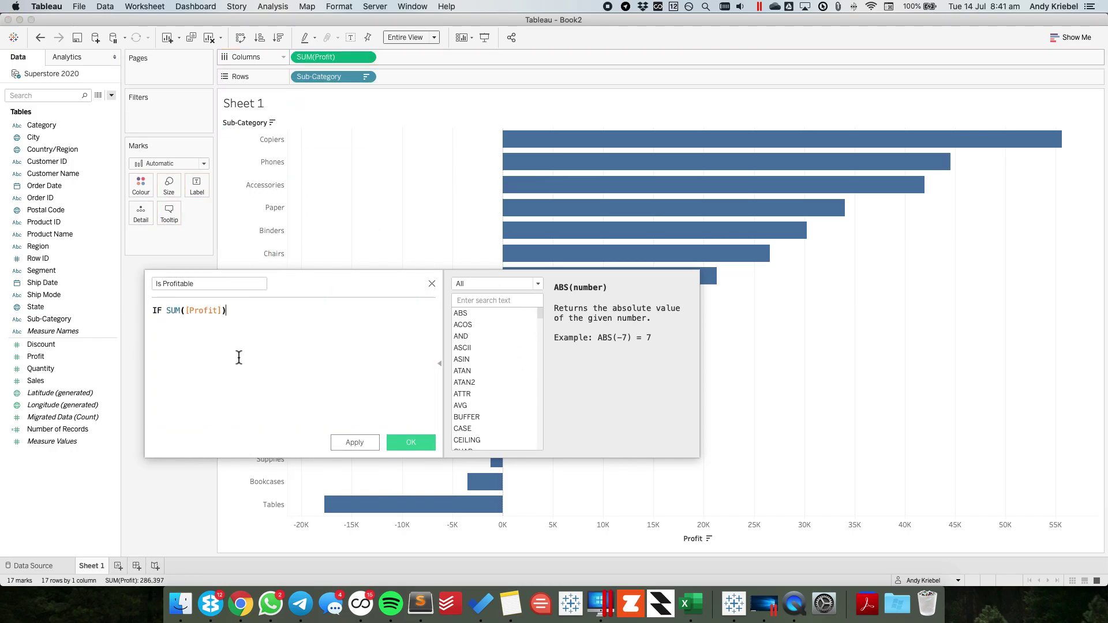
type(">0 THEN")
type("ELSE '•")
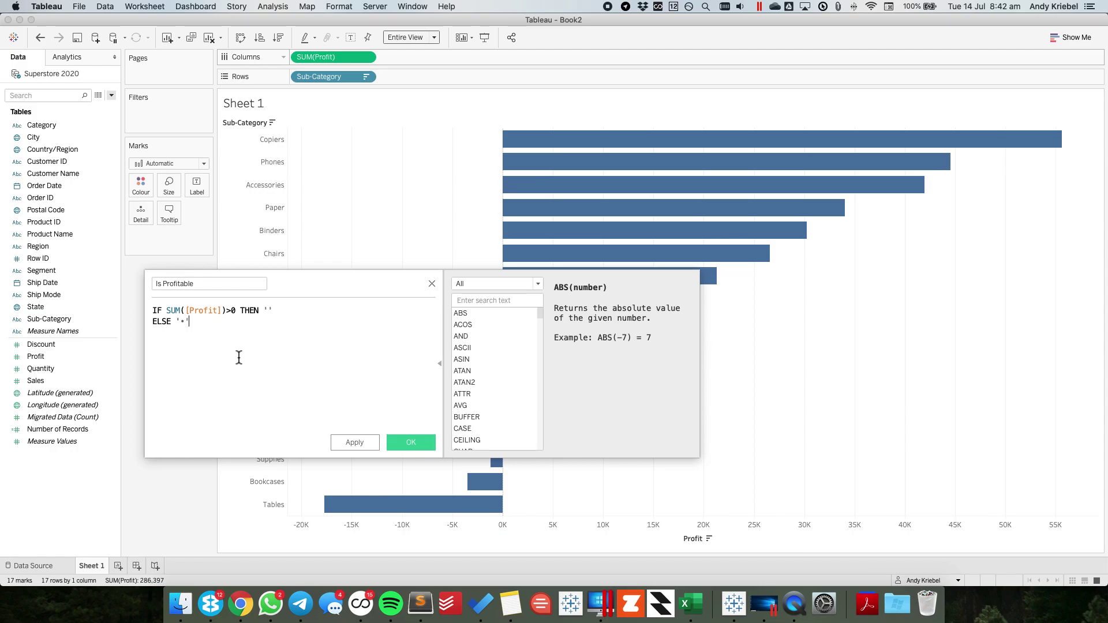
type("END")
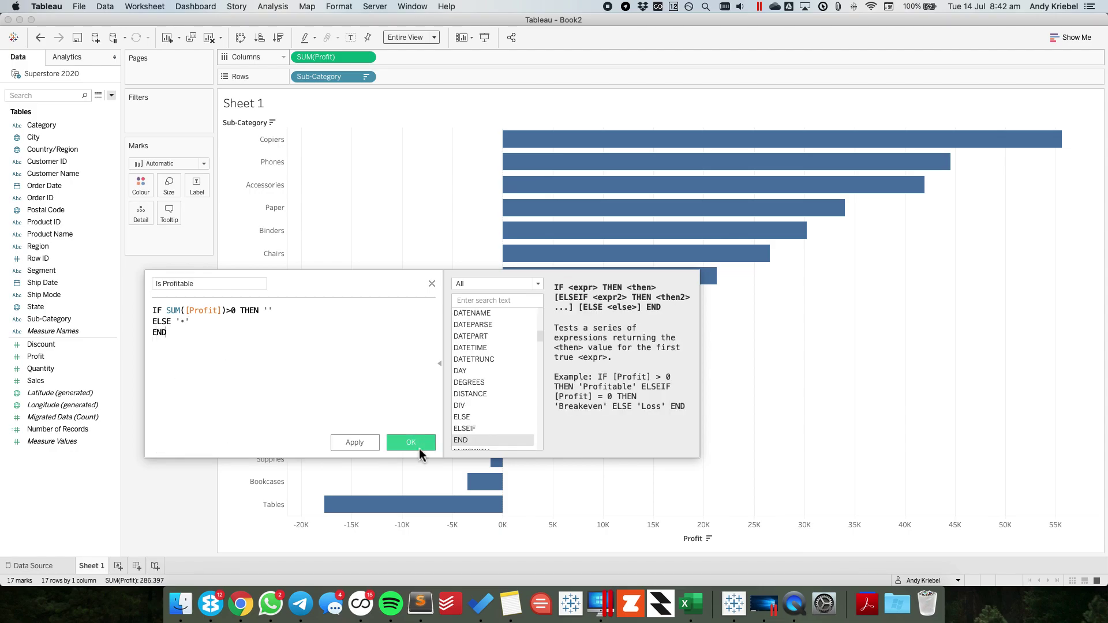
left_click(411, 442)
left_click_drag(58, 356, 296, 76)
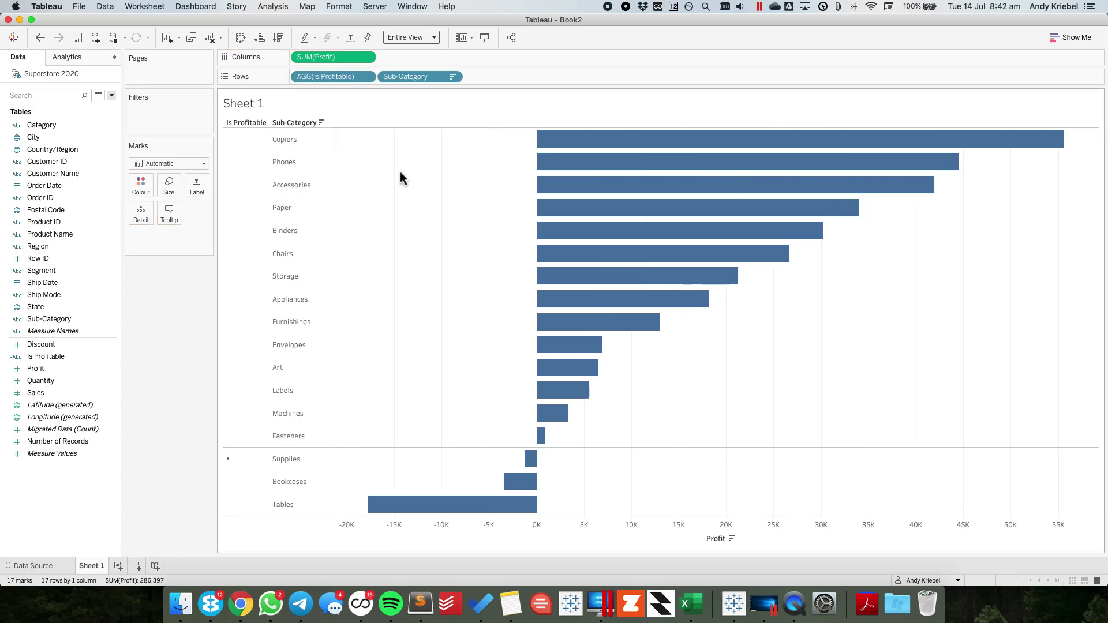
Step: Give the Is Profitable header a larger pink-red font
right_click(252, 225)
left_click(276, 267)
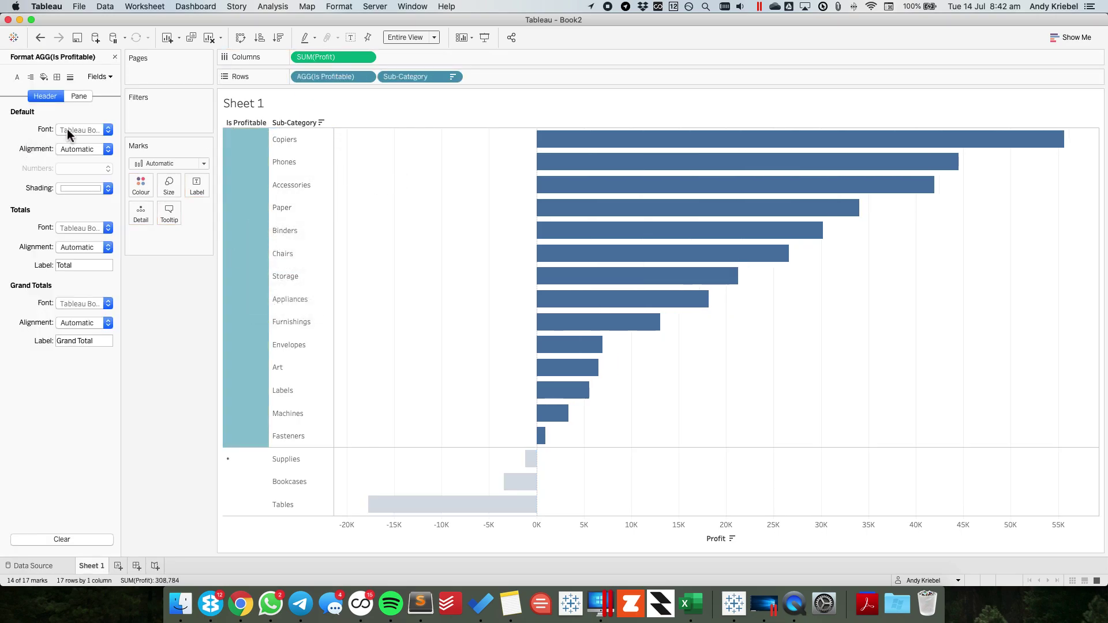
left_click(70, 131)
left_click(85, 166)
left_click(71, 228)
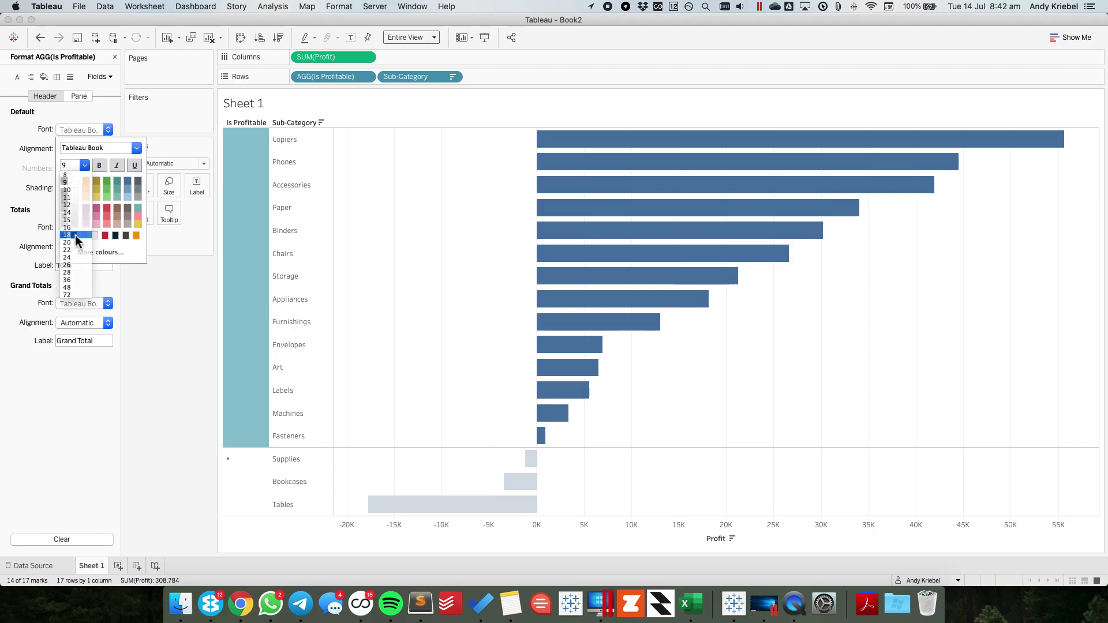
left_click(96, 208)
Step: Centre the Is Profitable header text horizontally and vertically
left_click(74, 149)
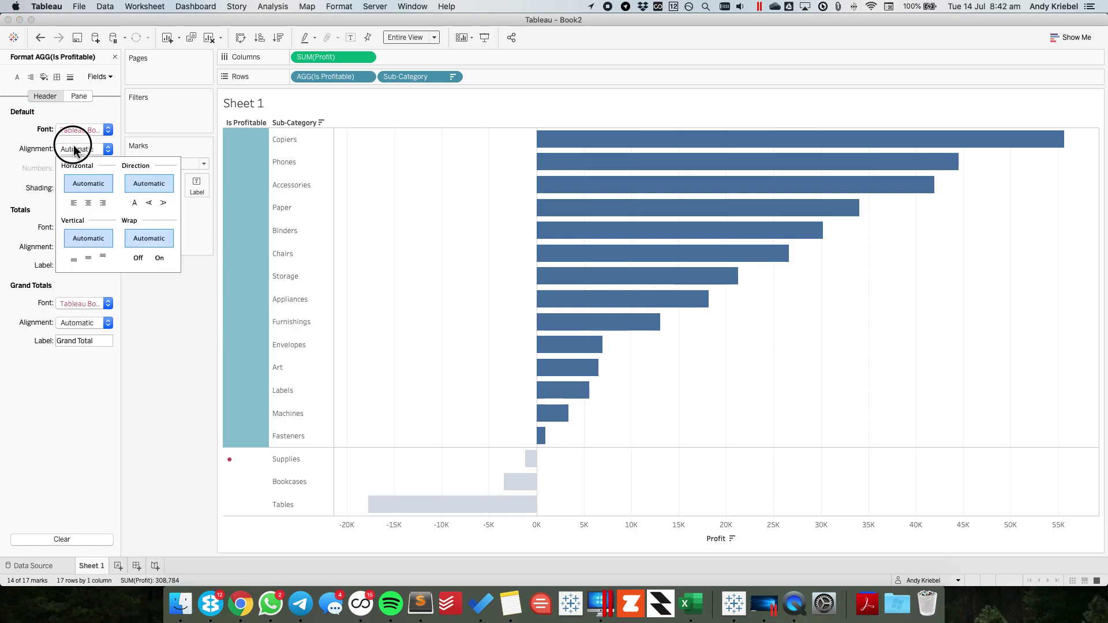
left_click(89, 203)
left_click(88, 257)
left_click(161, 355)
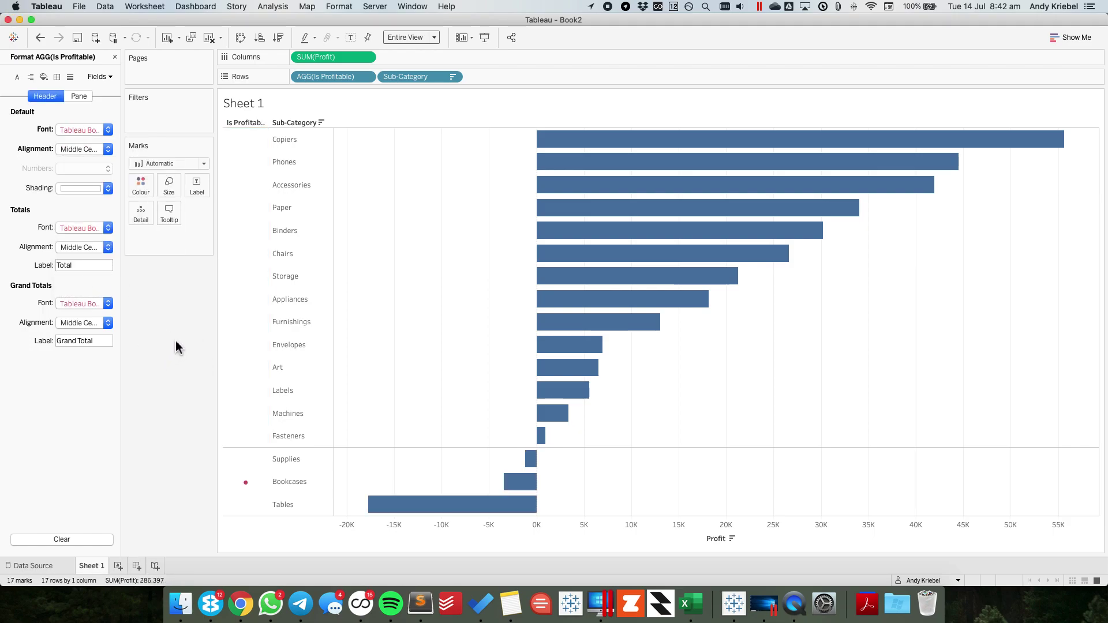
left_click(115, 57)
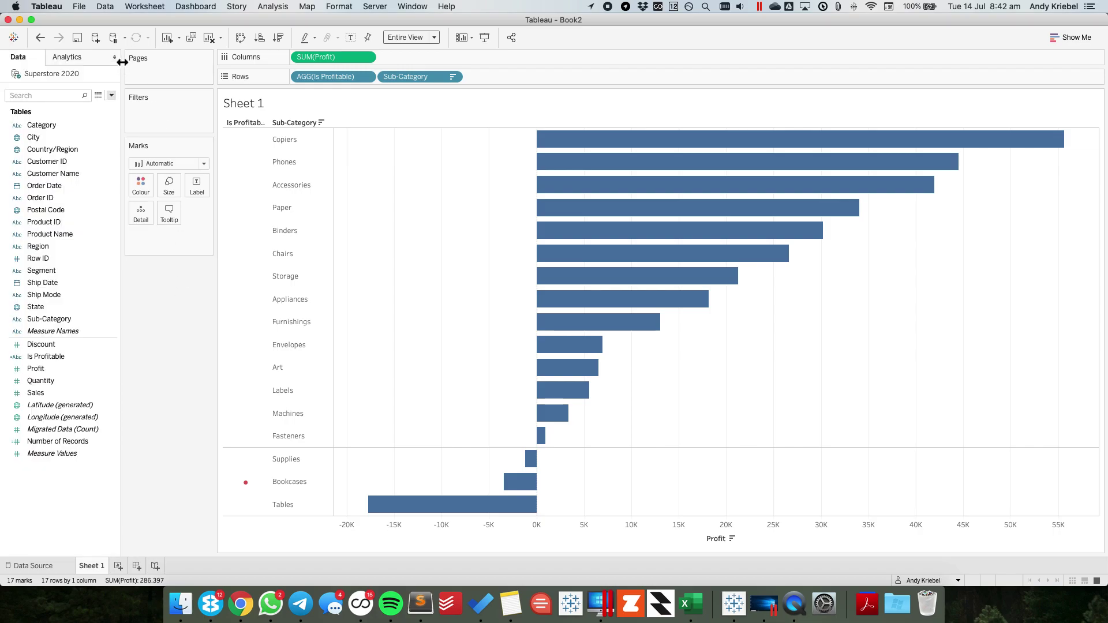
left_click(241, 496)
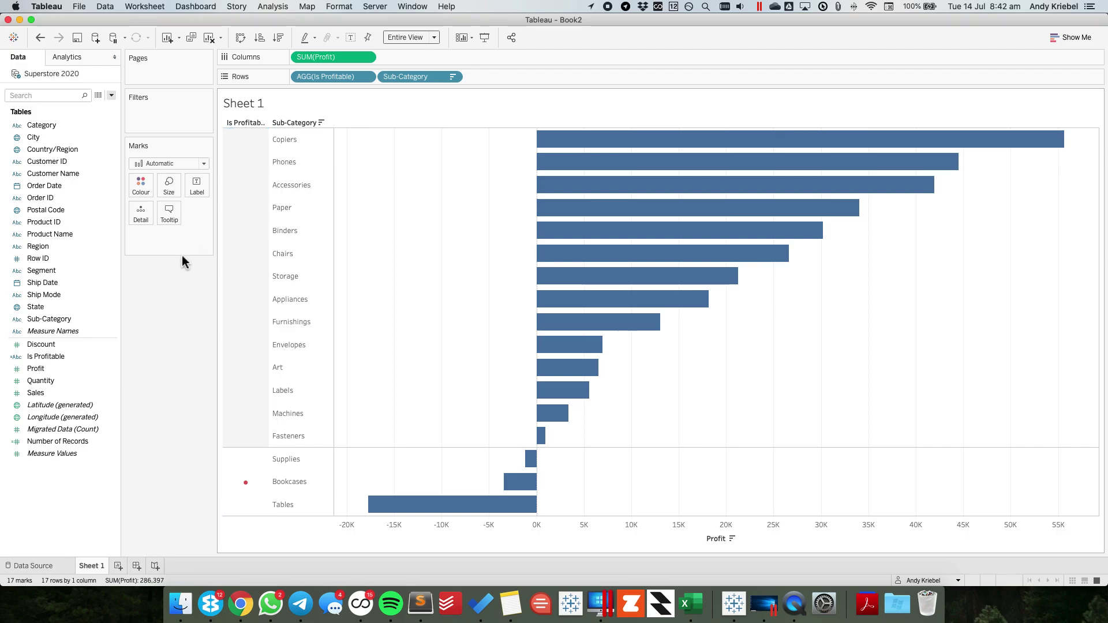
Step: Put a duplicated Sub-Category first on Rows, sort descending by profit, and hide its header
right_click(50, 320)
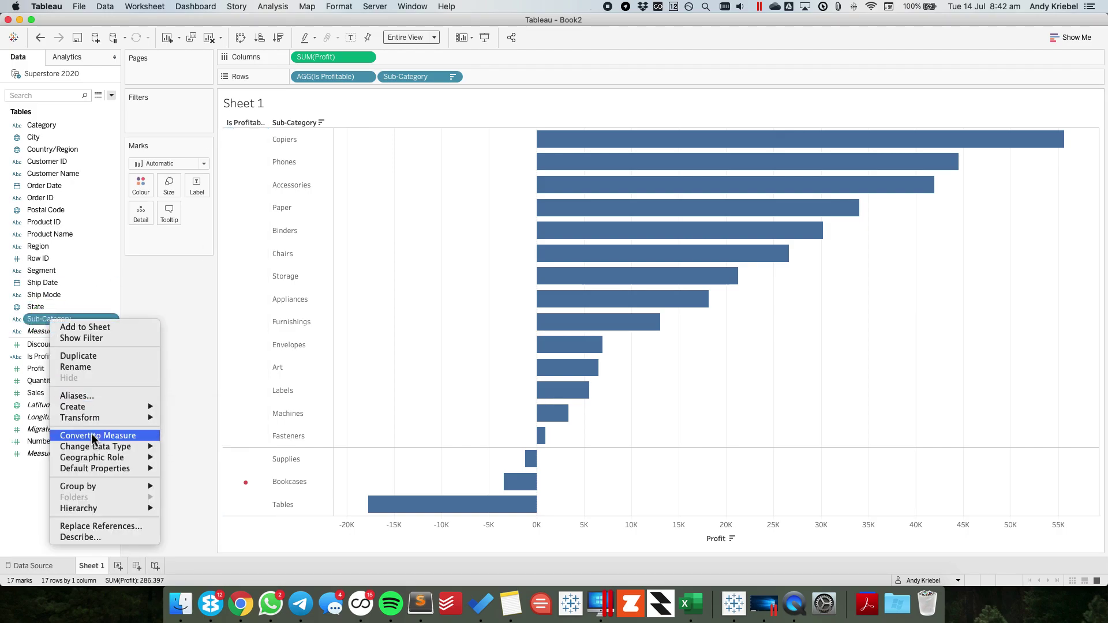
left_click(88, 357)
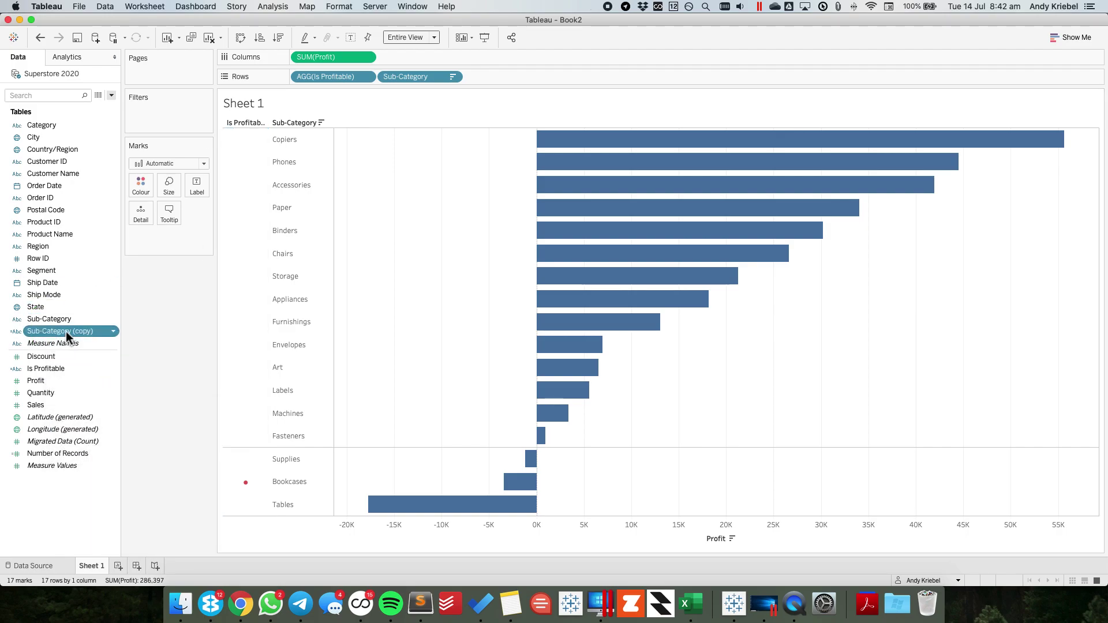
left_click_drag(65, 332, 293, 80)
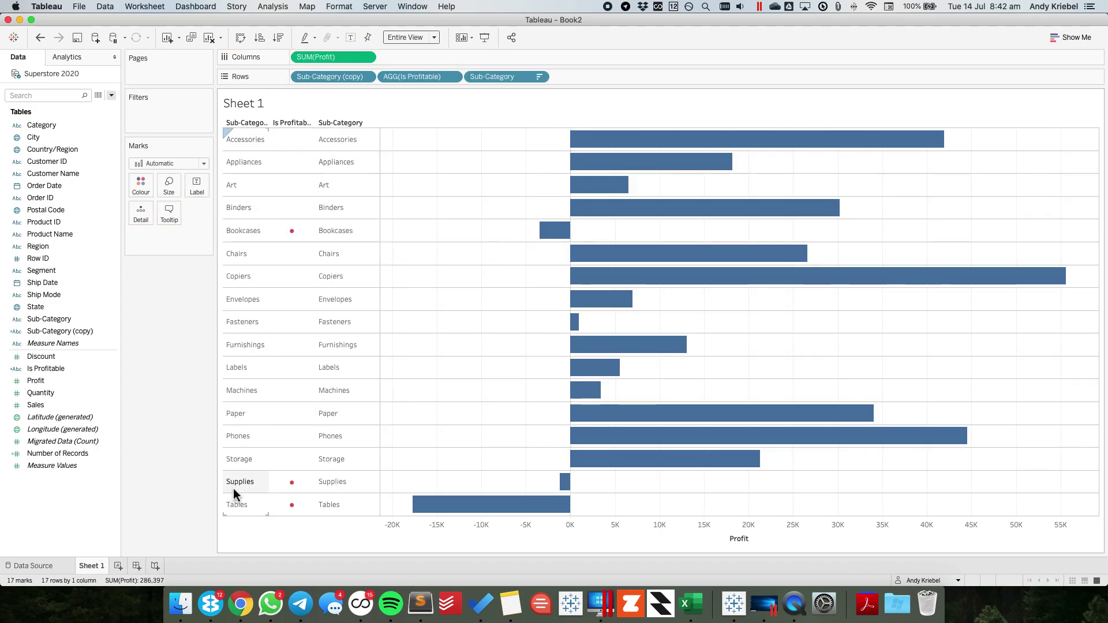
left_click(278, 37)
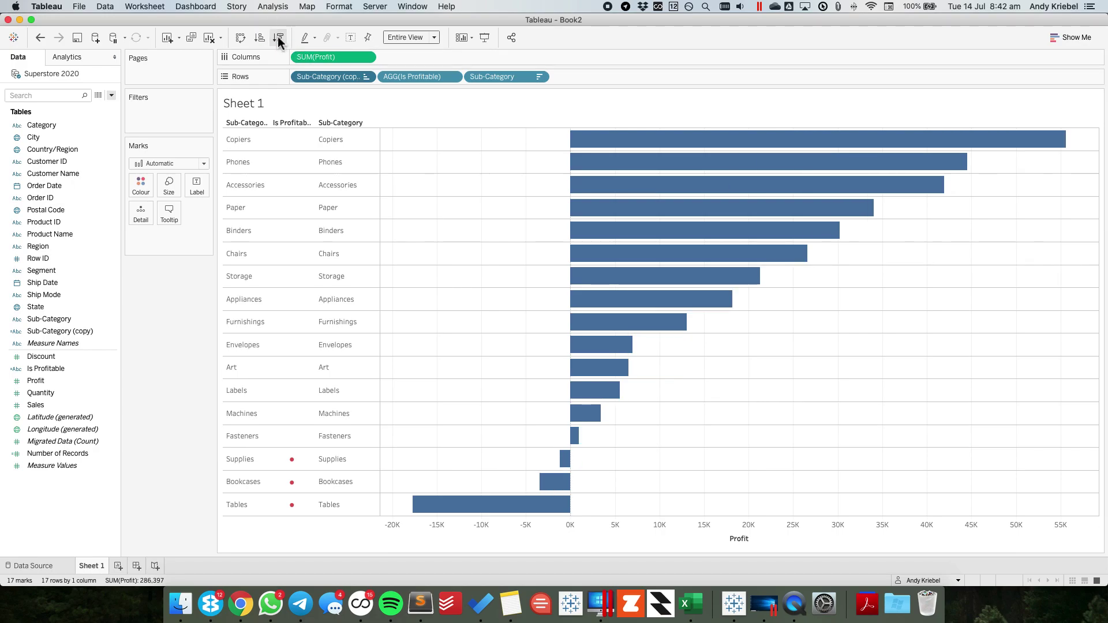
left_click(366, 77)
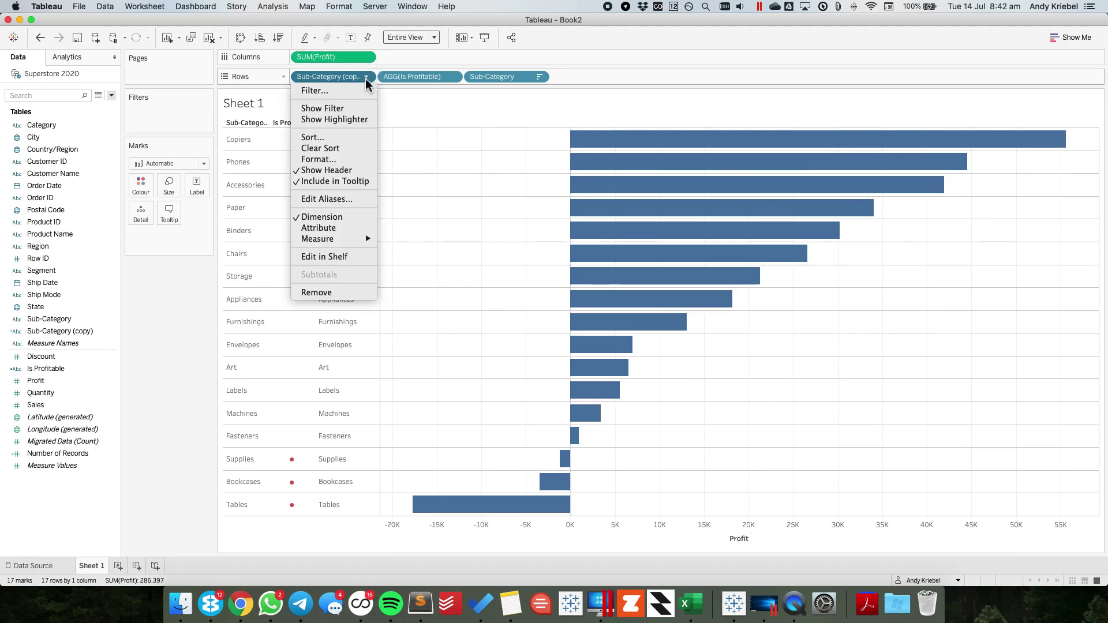
left_click(340, 171)
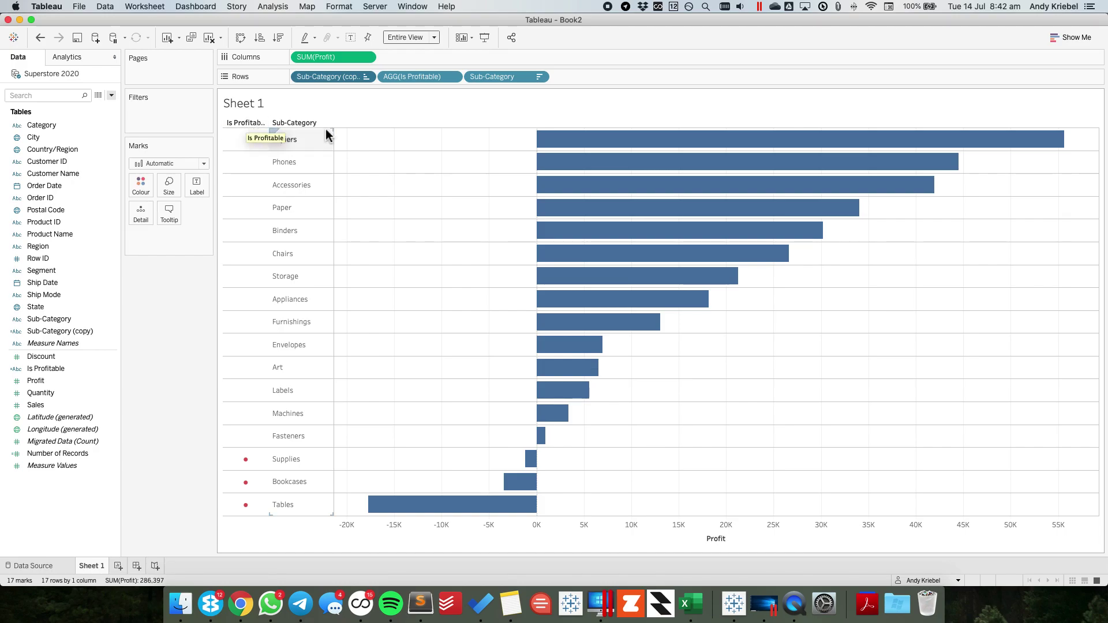
Step: Edit the Is Profitable calculation, clear its name, then switch to the browser
right_click(59, 369)
left_click(79, 199)
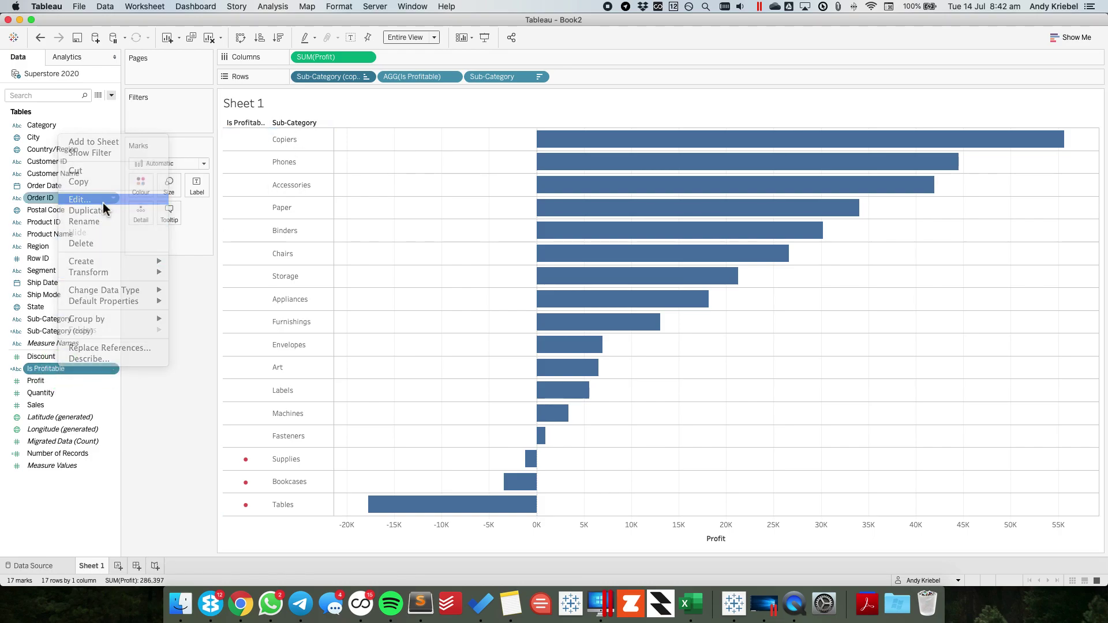
triple_click(204, 283)
key("BackSpace")
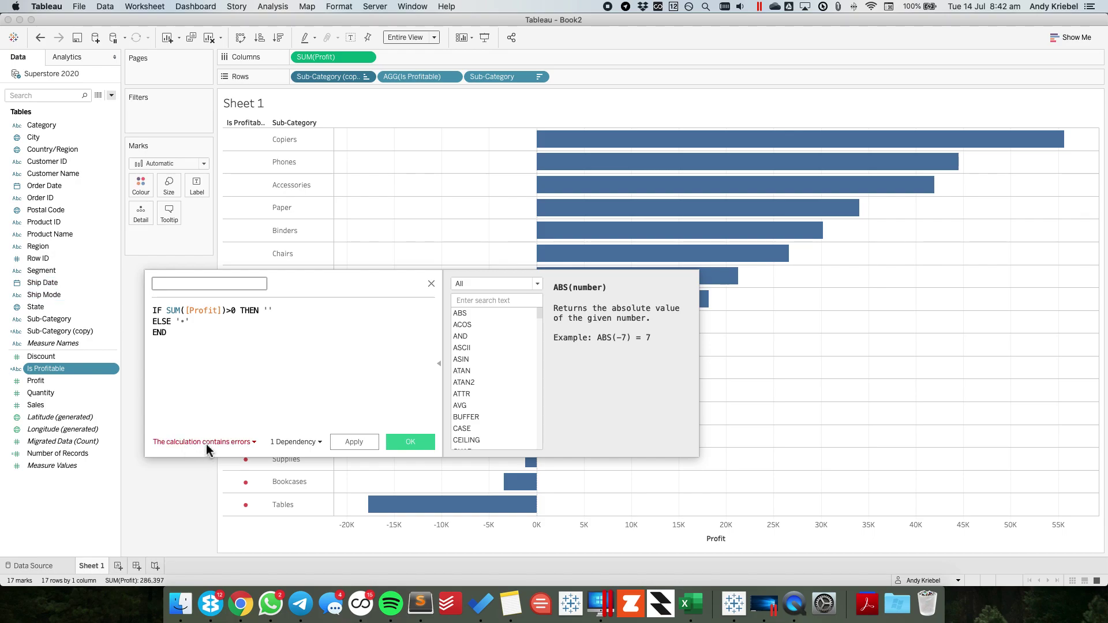
left_click(206, 442)
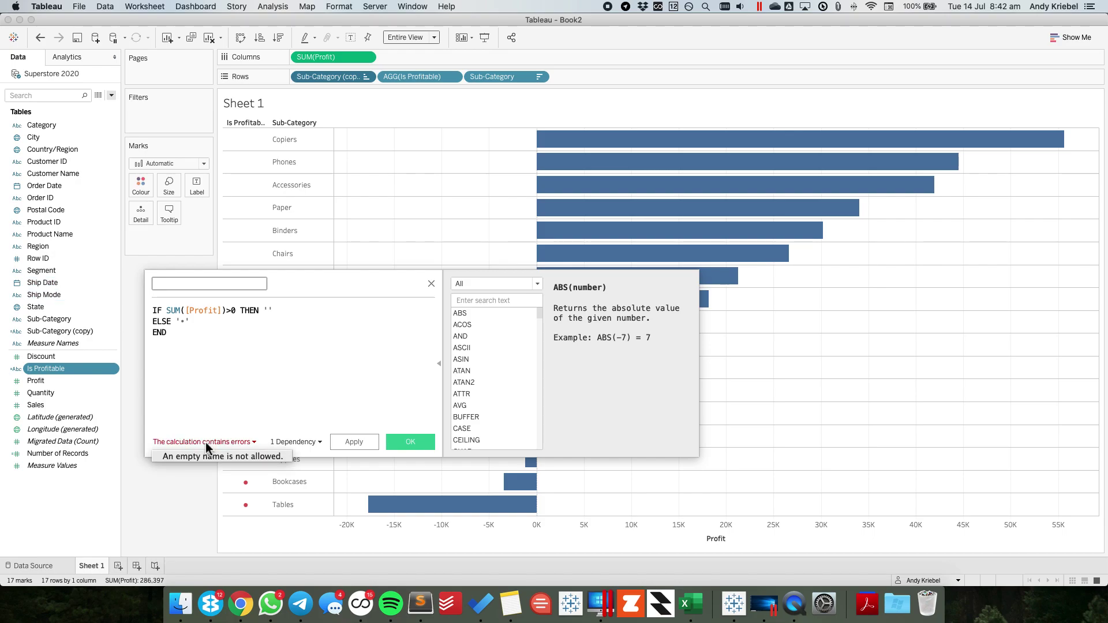
left_click(186, 285)
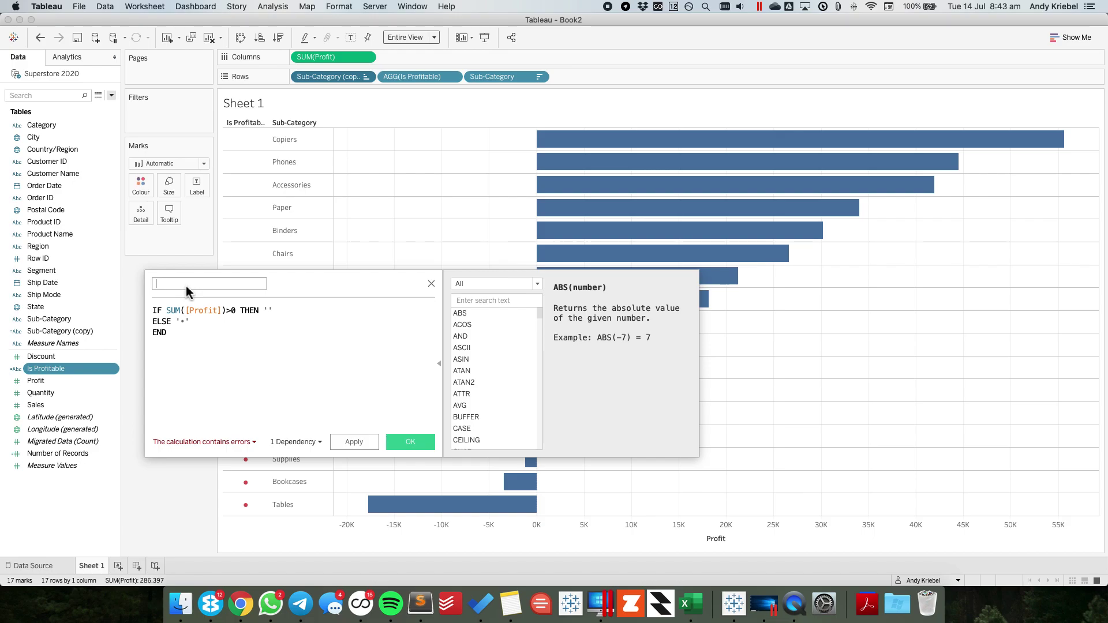
key("super+Tab")
key("Tab")
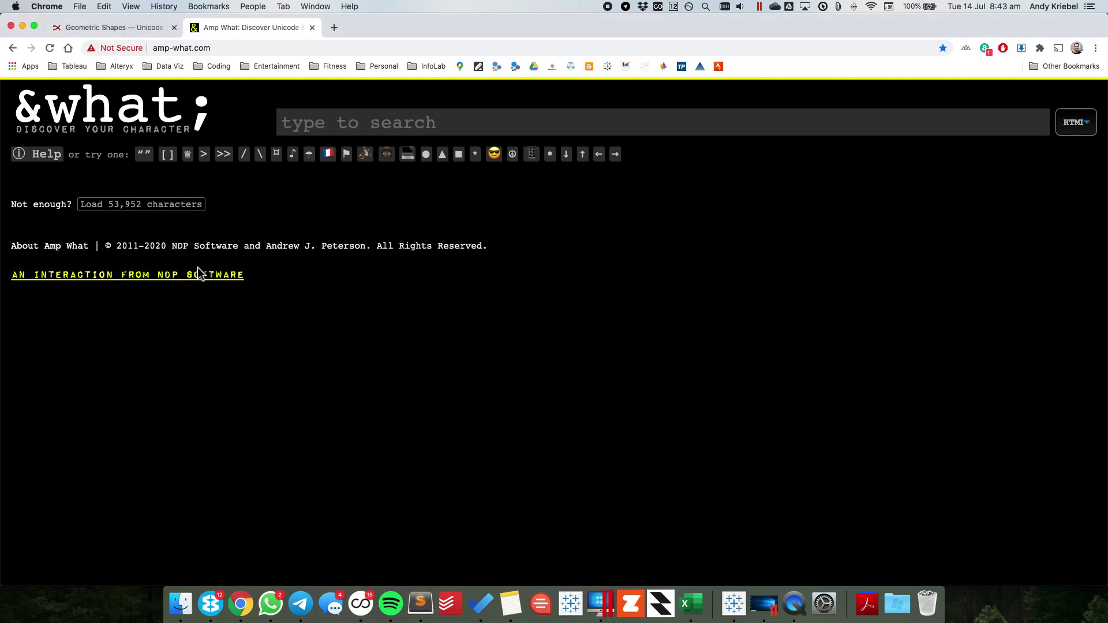
Step: Search Amp What for 'zero width space' and copy the &#8203; character
left_click(369, 128)
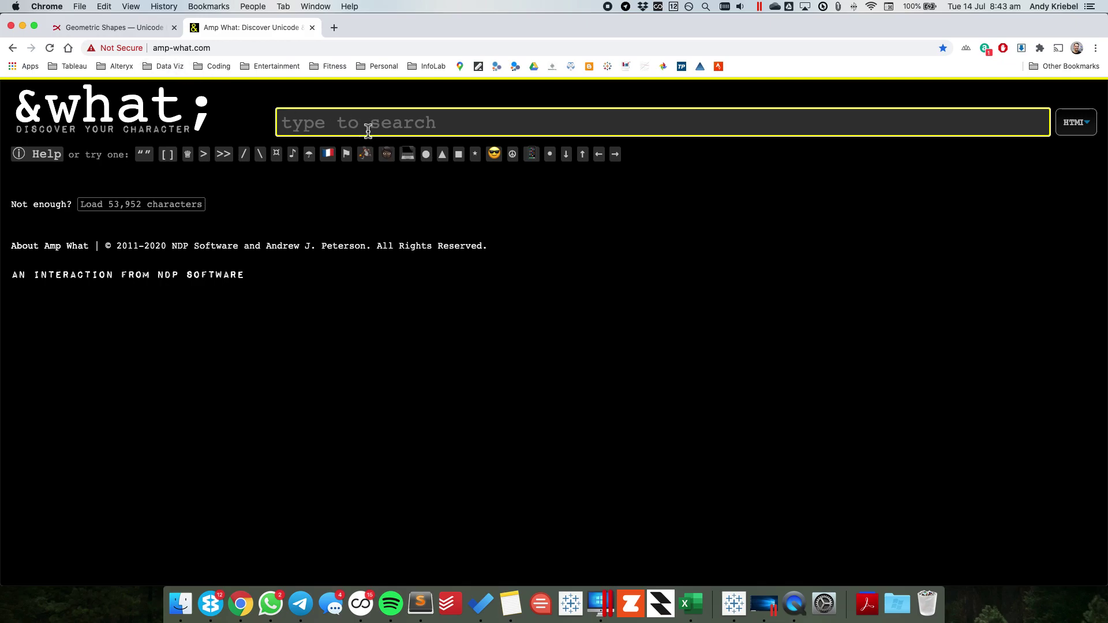
type("zero ")
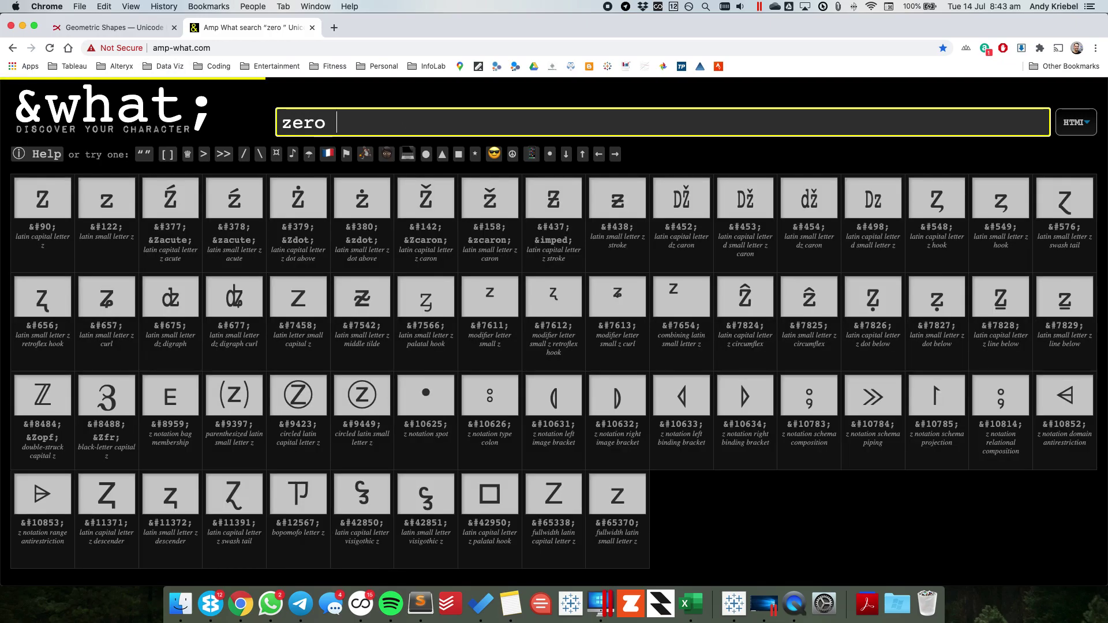
type("width sa")
key("BackSpace")
key("BackSpace")
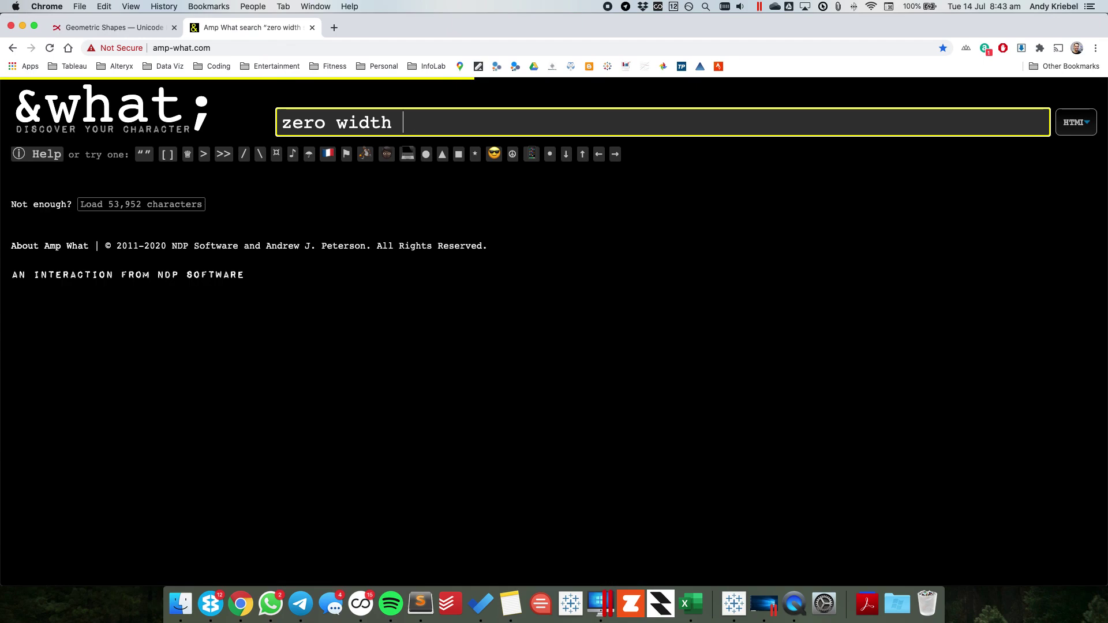
type("space")
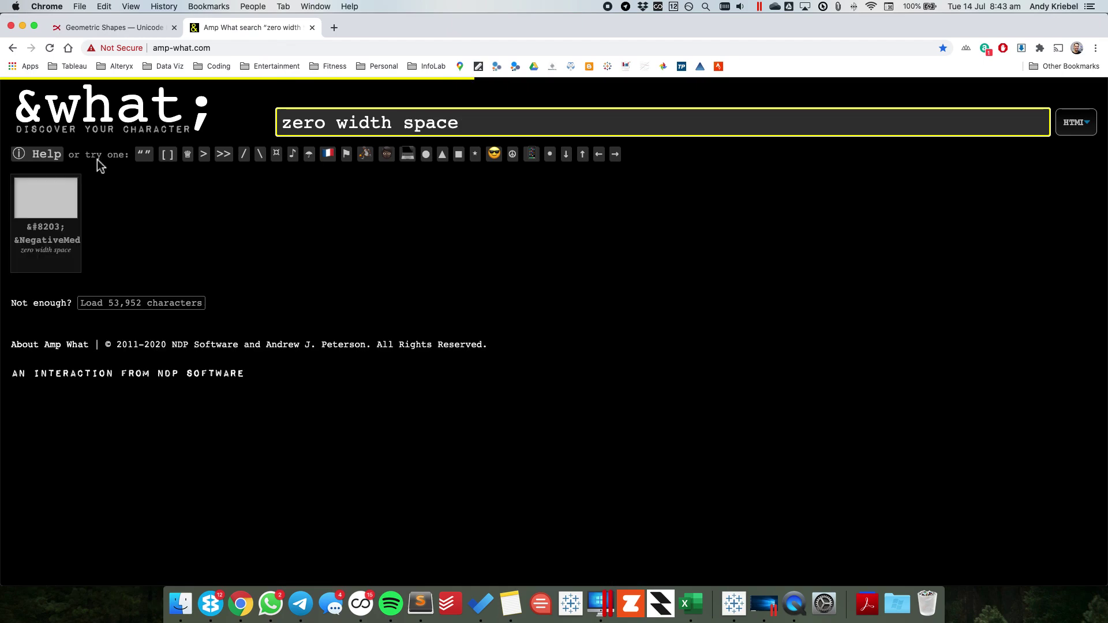
left_click(49, 209)
left_click_drag(49, 209, 563, 244)
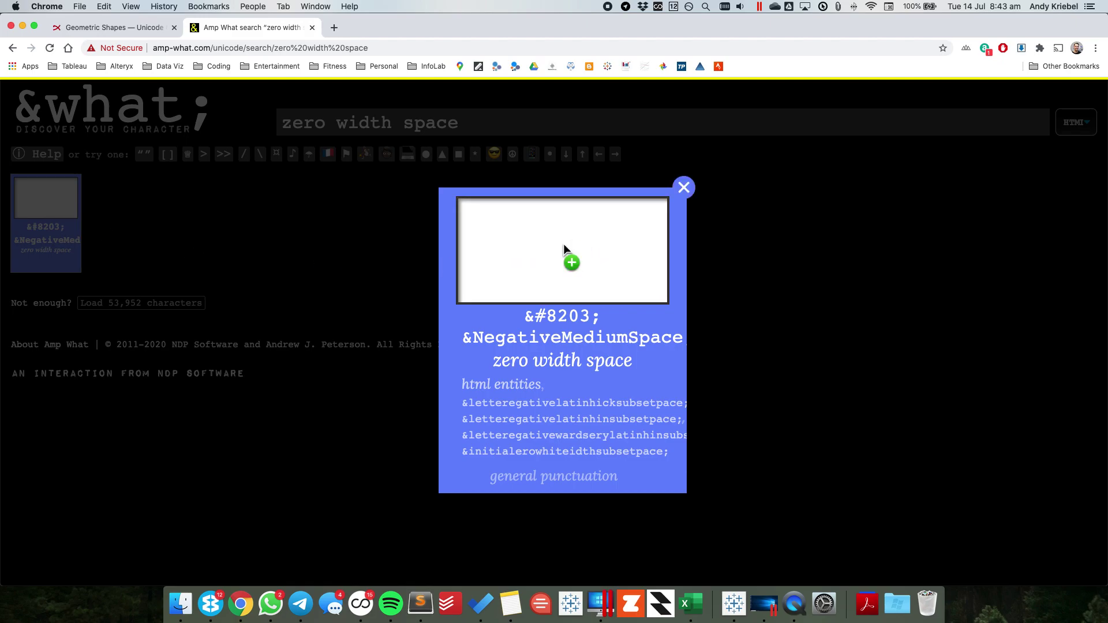
key("super+Tab")
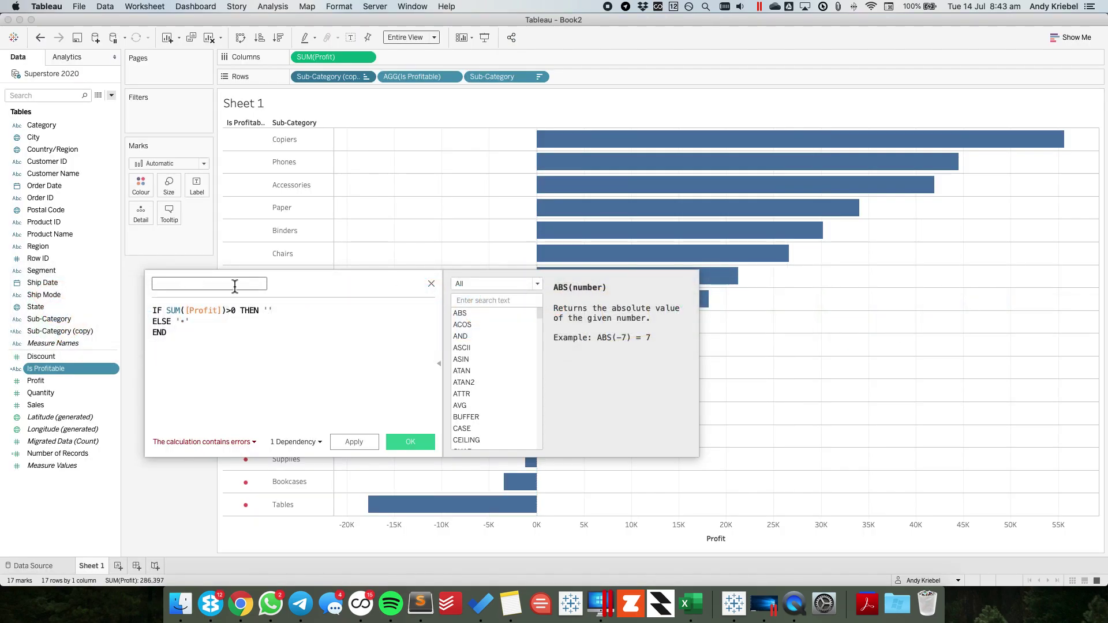
Step: Save the calculation with an invisible zero-width-space name and narrow the Sub-Category header column
left_click(233, 285)
left_click(410, 443)
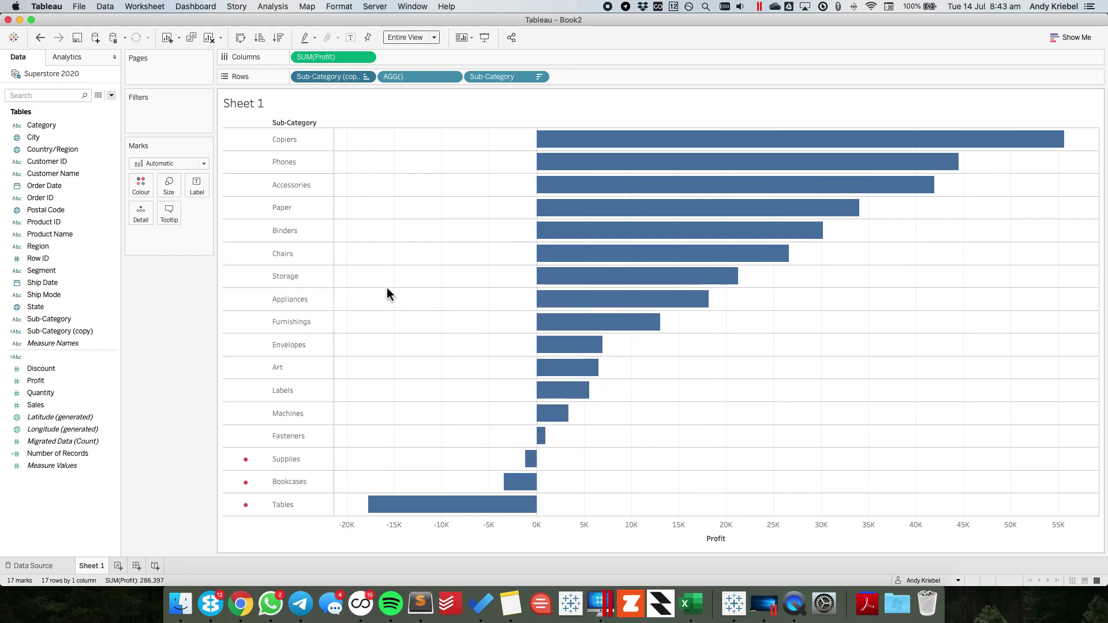
left_click_drag(269, 275, 224, 274)
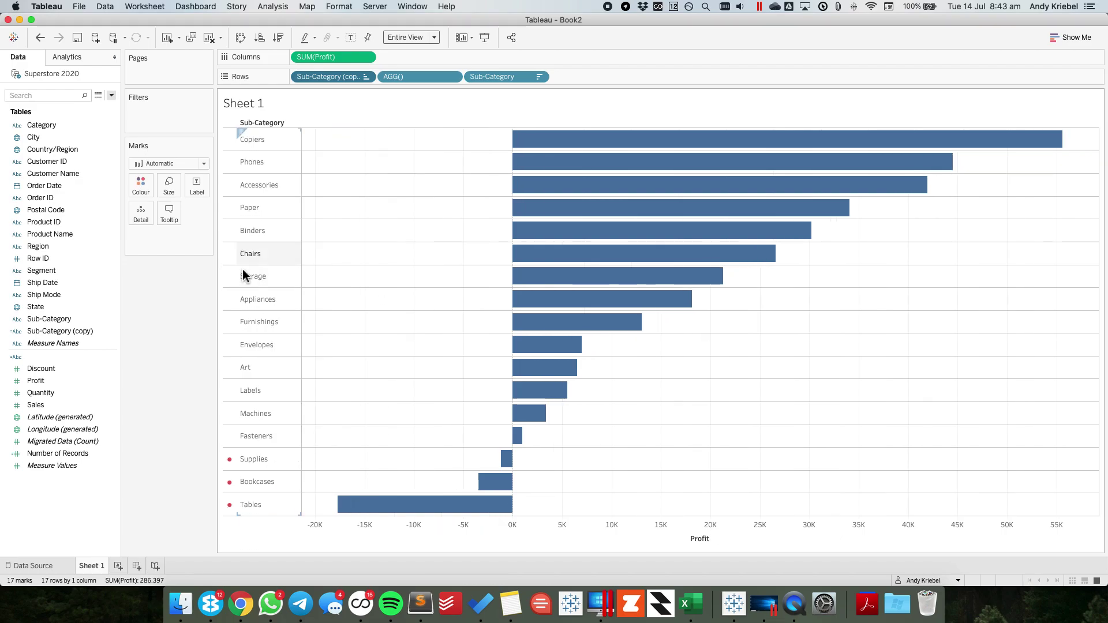
right_click(266, 124)
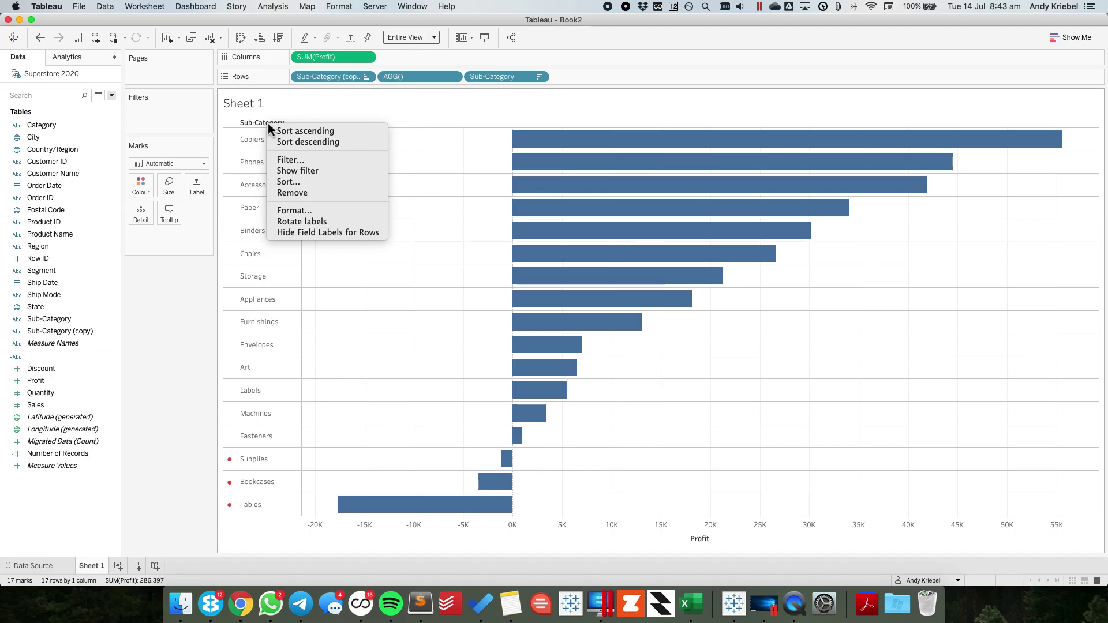
left_click(180, 340)
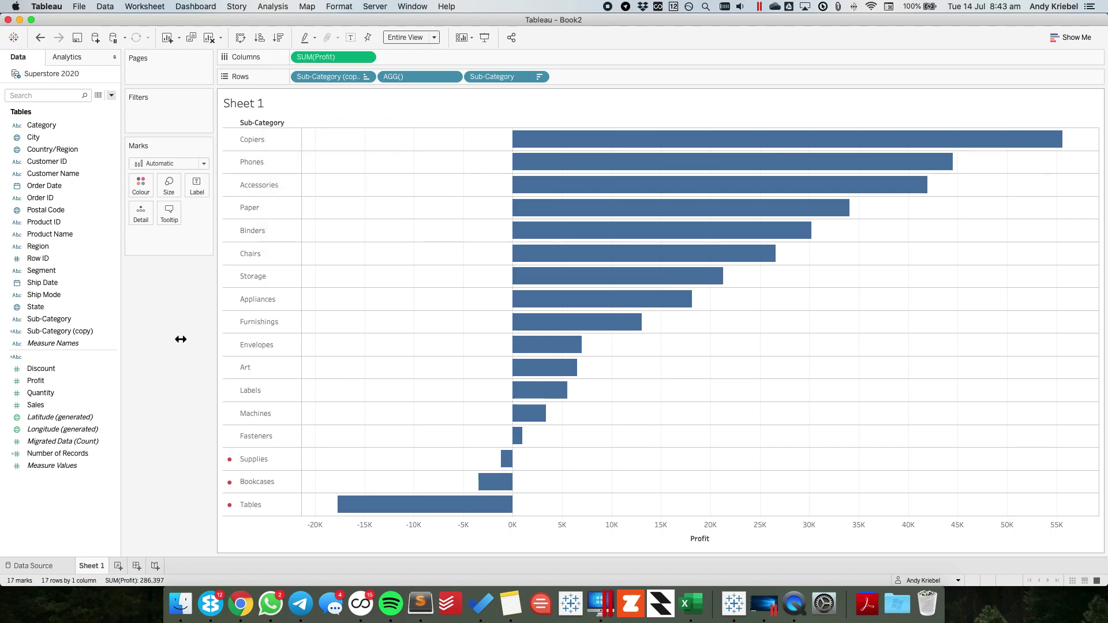
right_click(328, 233)
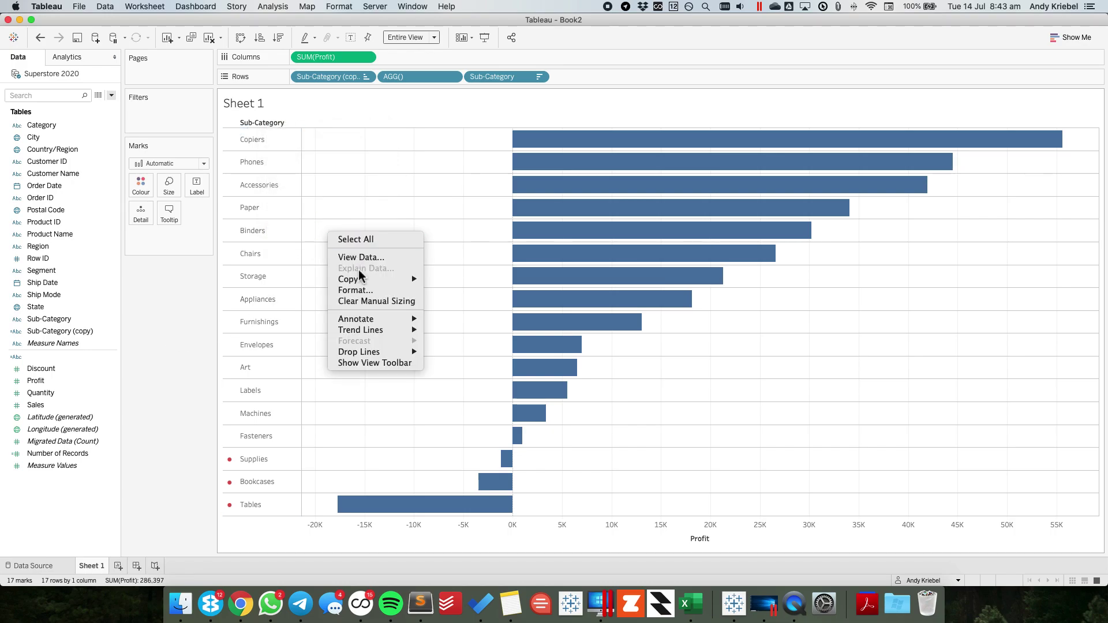
Step: Remove the row dividers and set grid lines to None in the sheet formatting
left_click(361, 290)
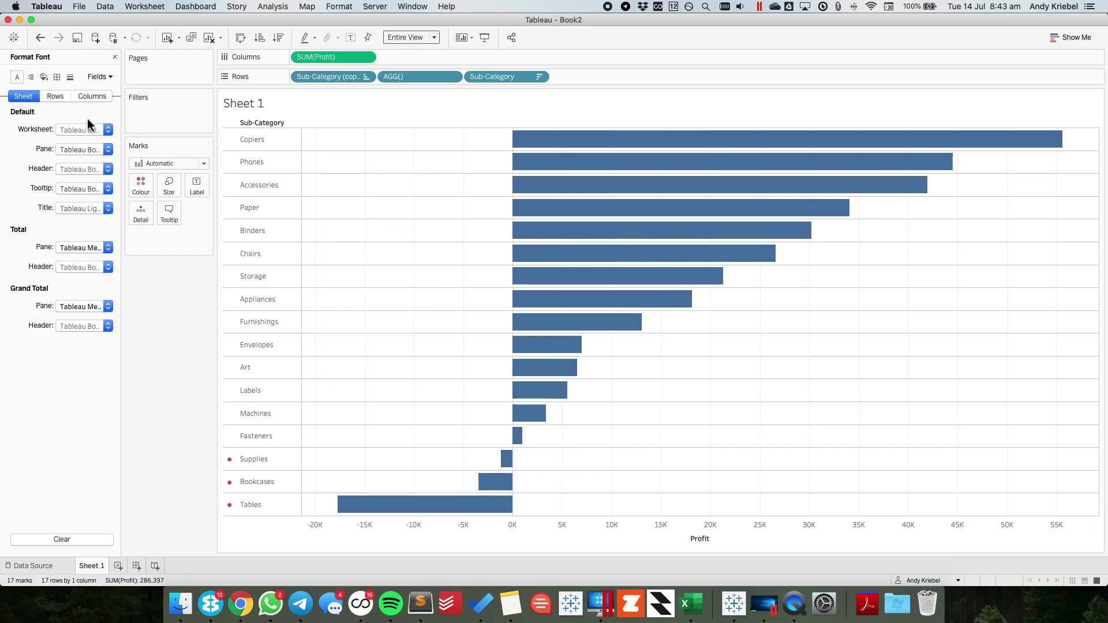
left_click(56, 77)
left_click_drag(91, 363, 57, 364)
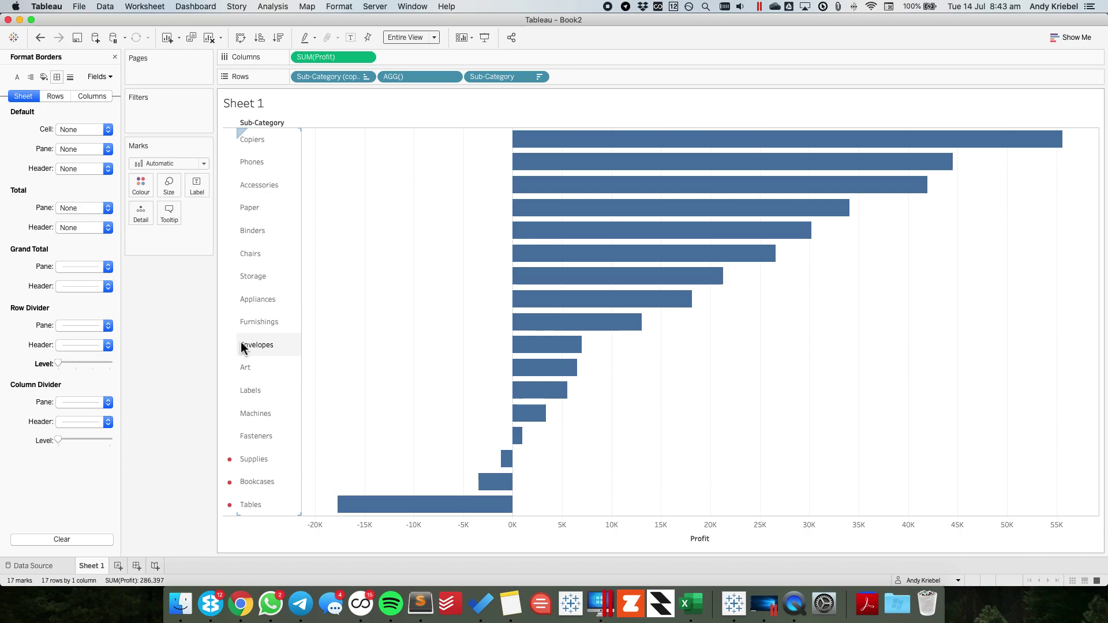
left_click(70, 77)
left_click(74, 130)
left_click(105, 147)
left_click(407, 247)
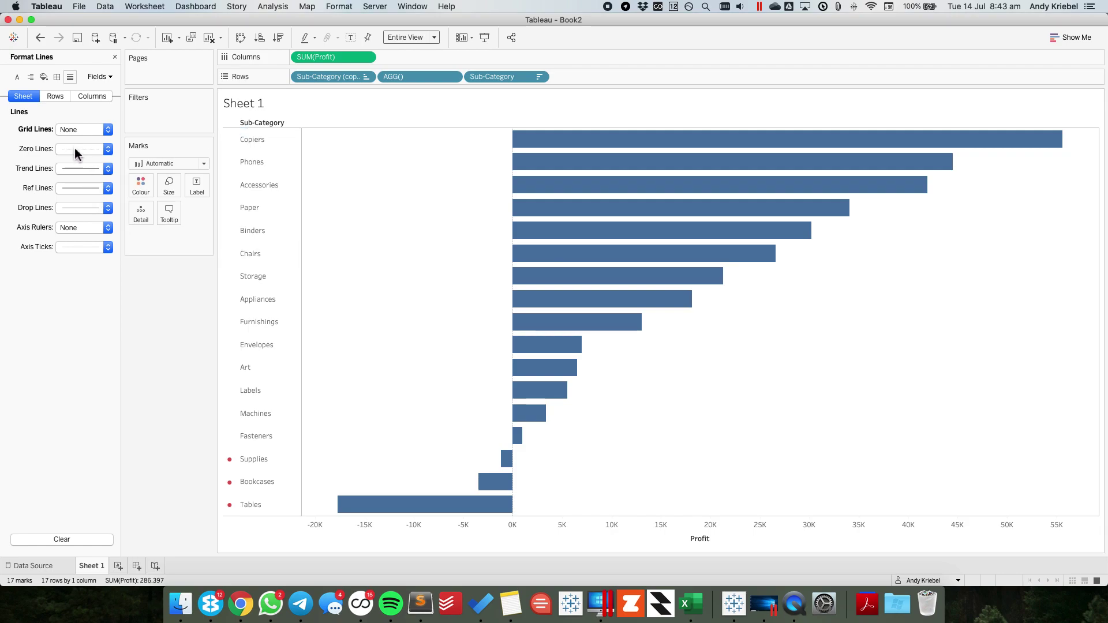
Step: Set column dividers to None and make the zero line solid black
left_click(57, 78)
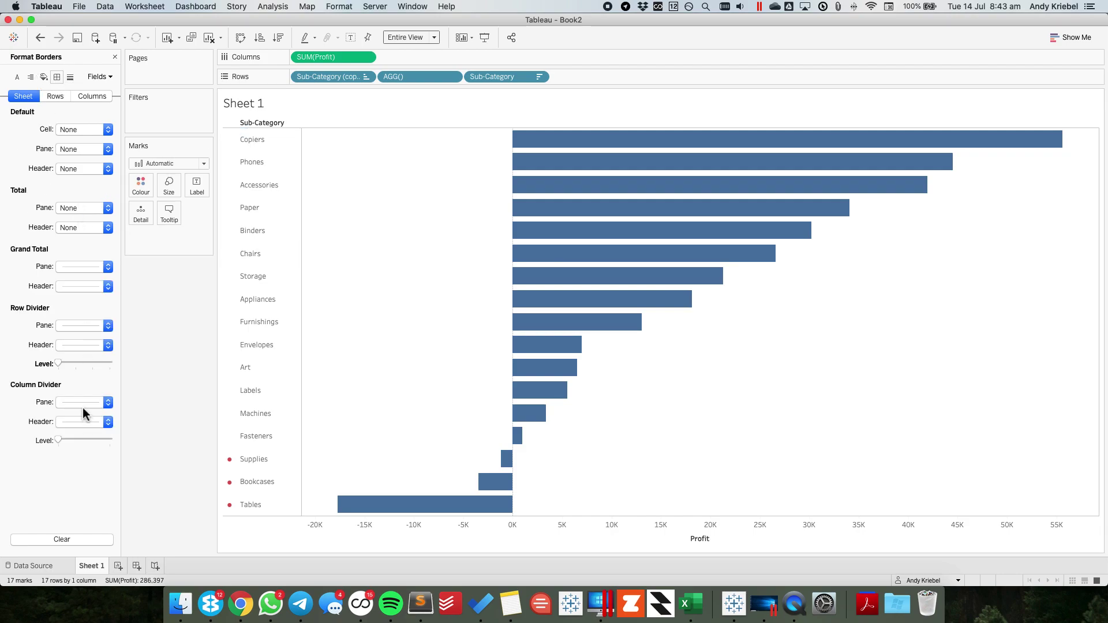
left_click(83, 408)
left_click(95, 419)
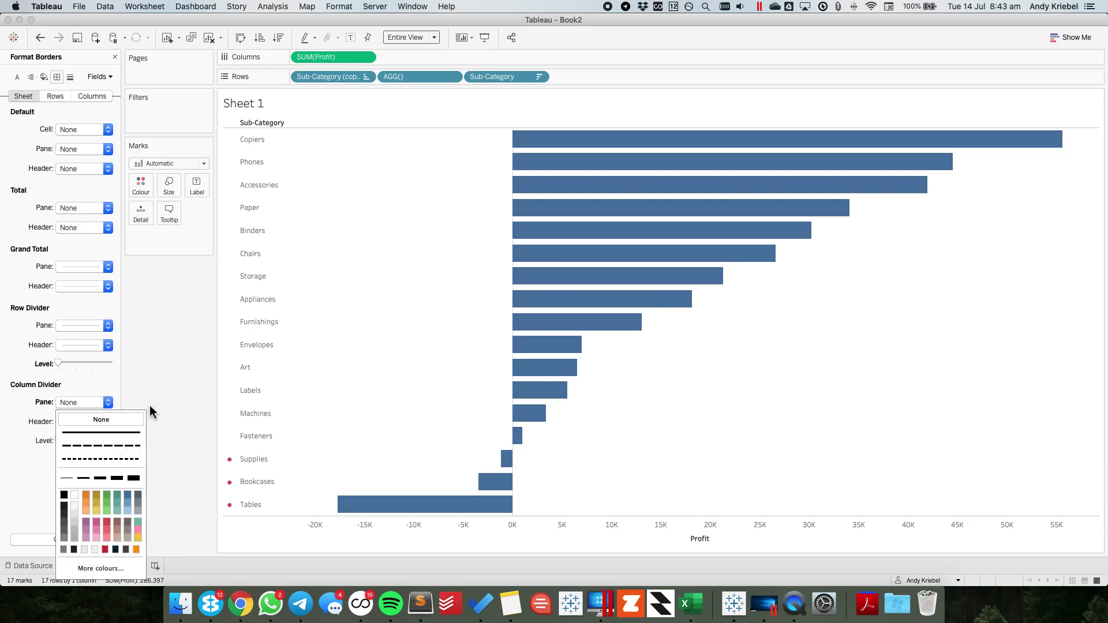
left_click(424, 368)
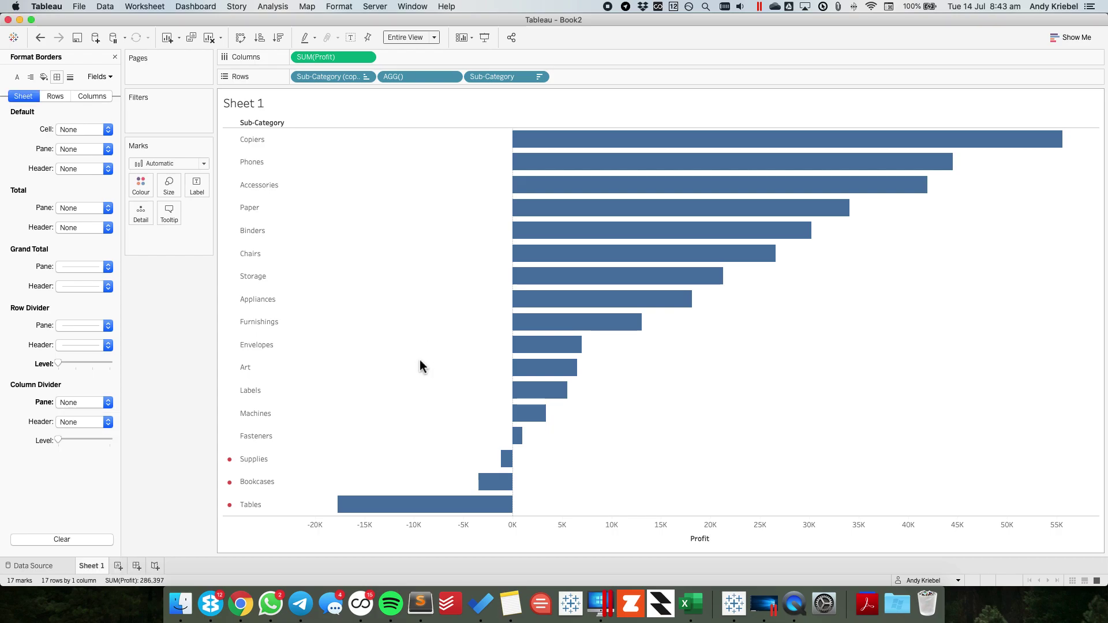
left_click(70, 76)
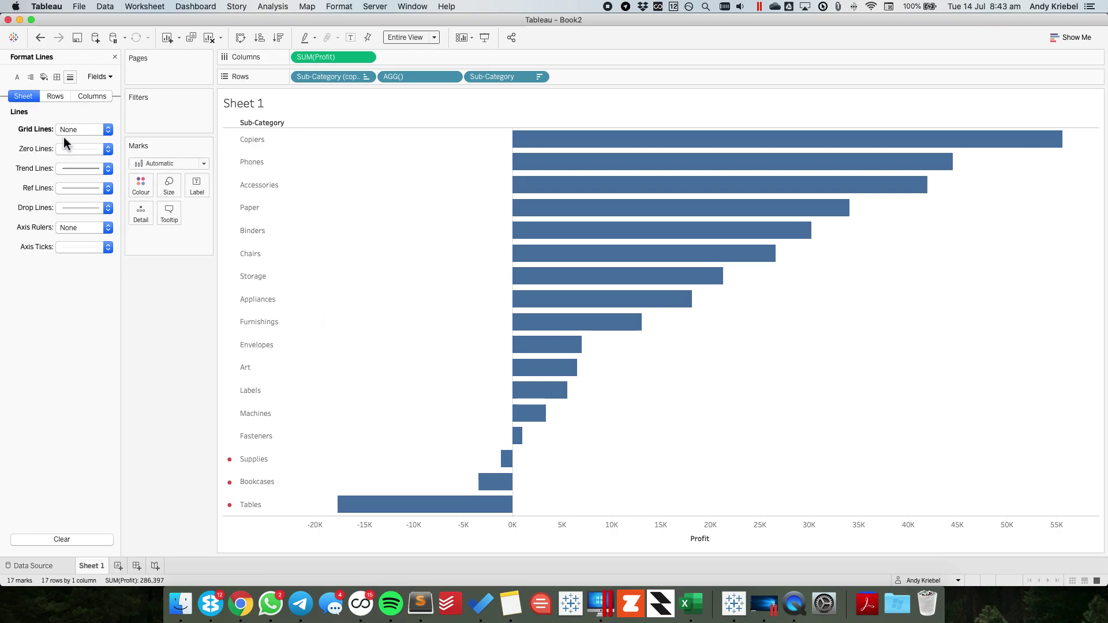
left_click(70, 149)
left_click(64, 243)
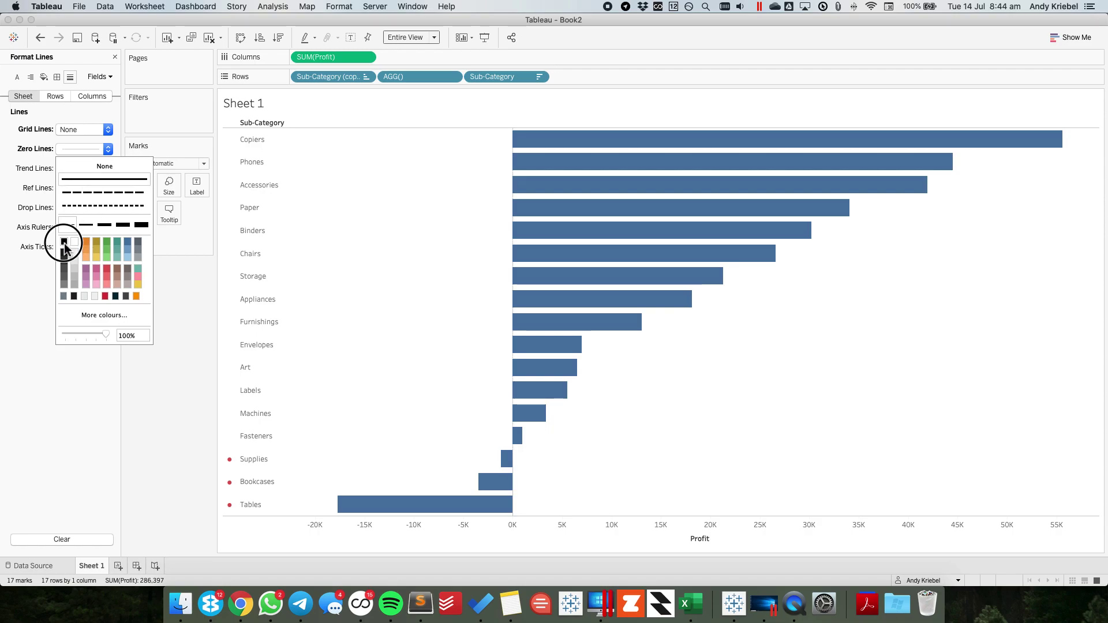
left_click(382, 277)
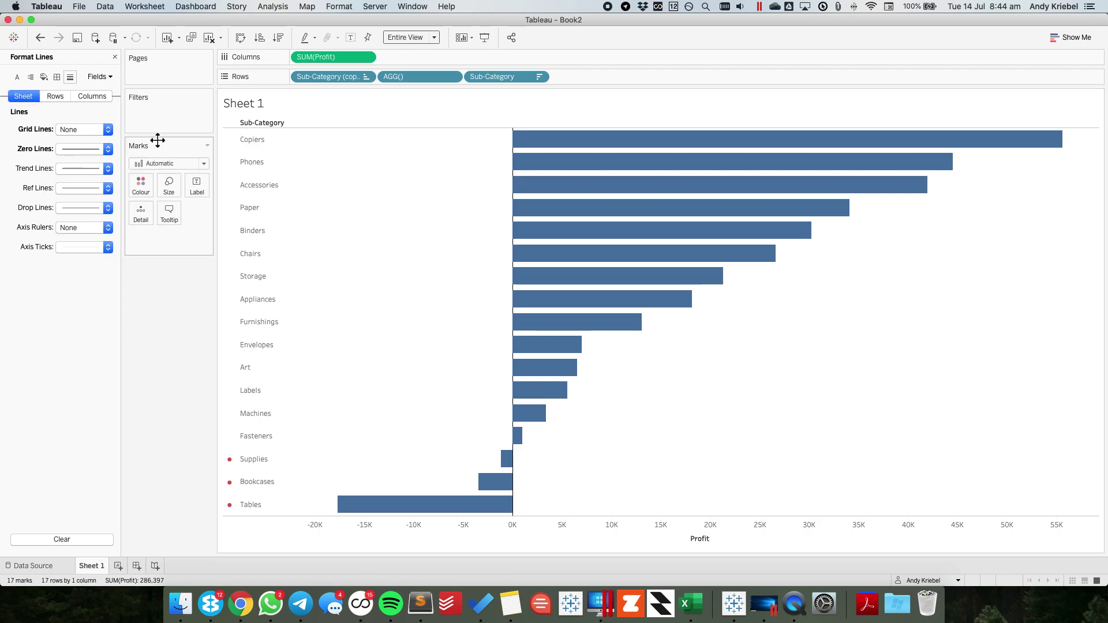
left_click(115, 56)
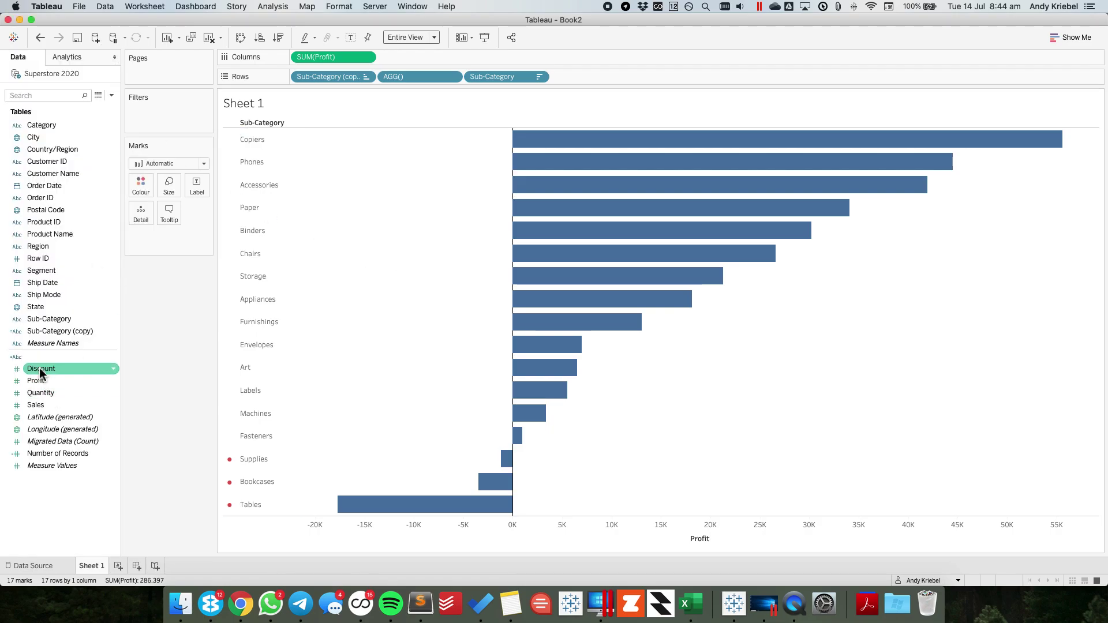
Step: Colour bars by the blank-named field, with the negative-profit colour changed to red
left_click_drag(43, 358, 145, 191)
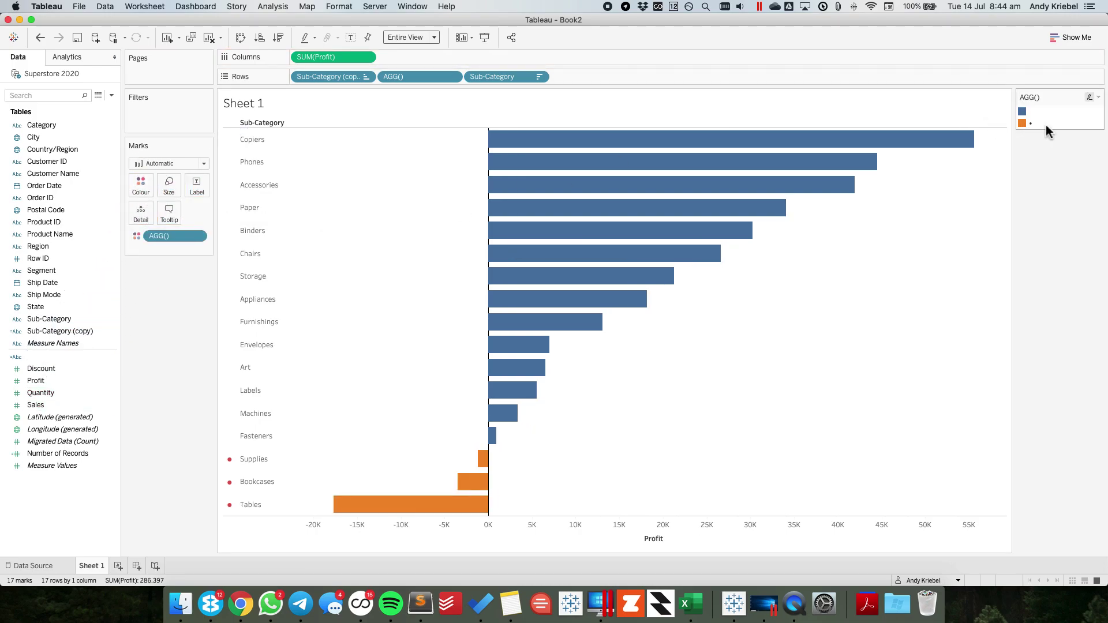
left_click(1025, 123)
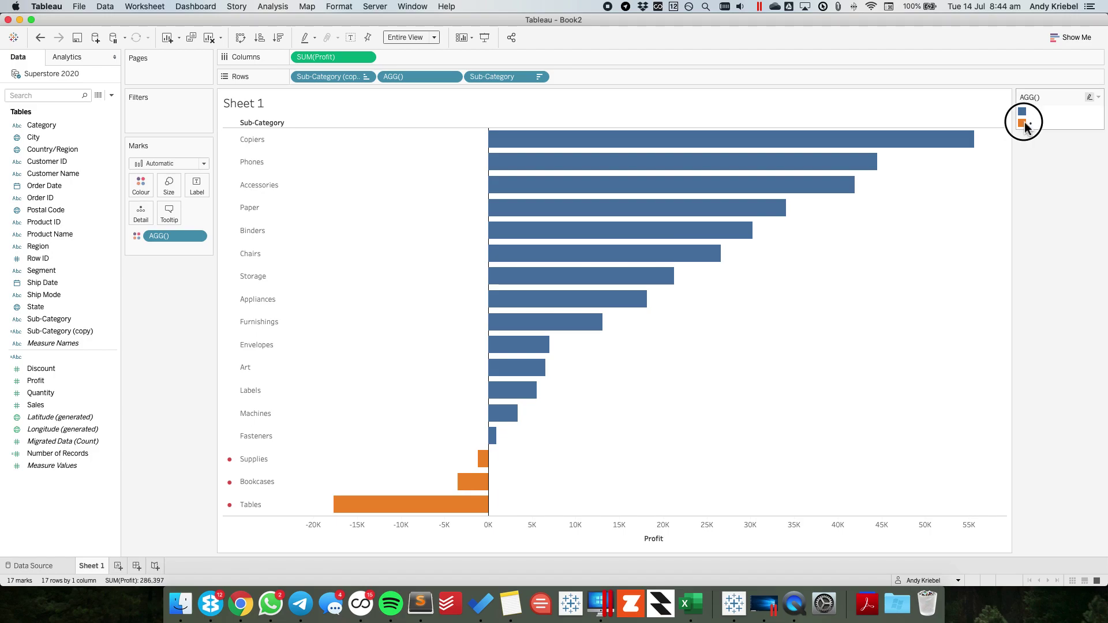
left_click(1025, 124)
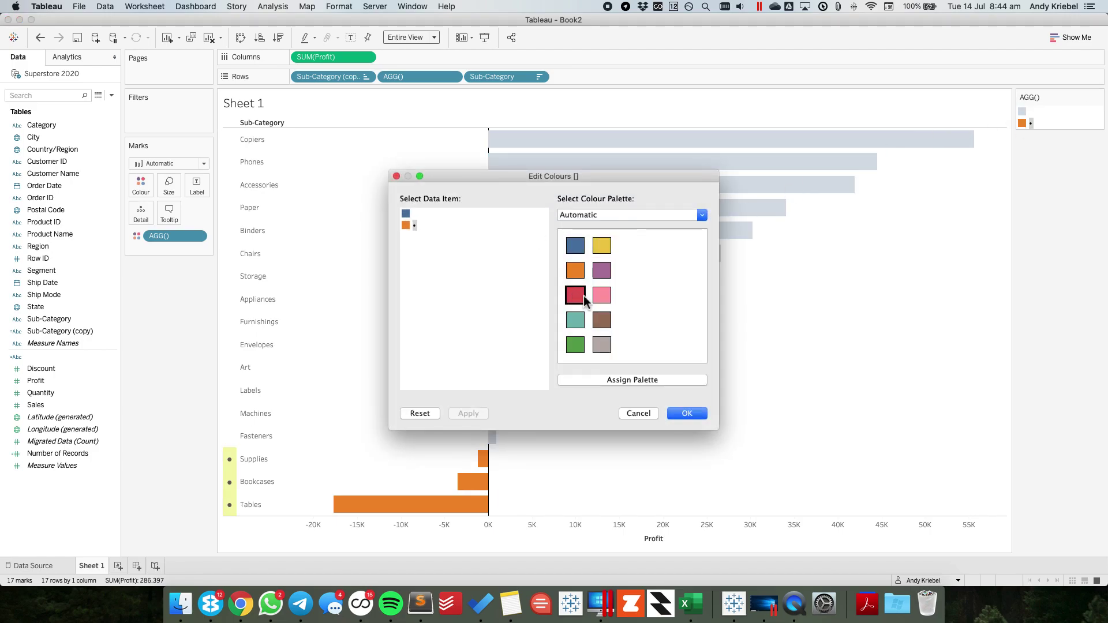
left_click(583, 297)
left_click(687, 414)
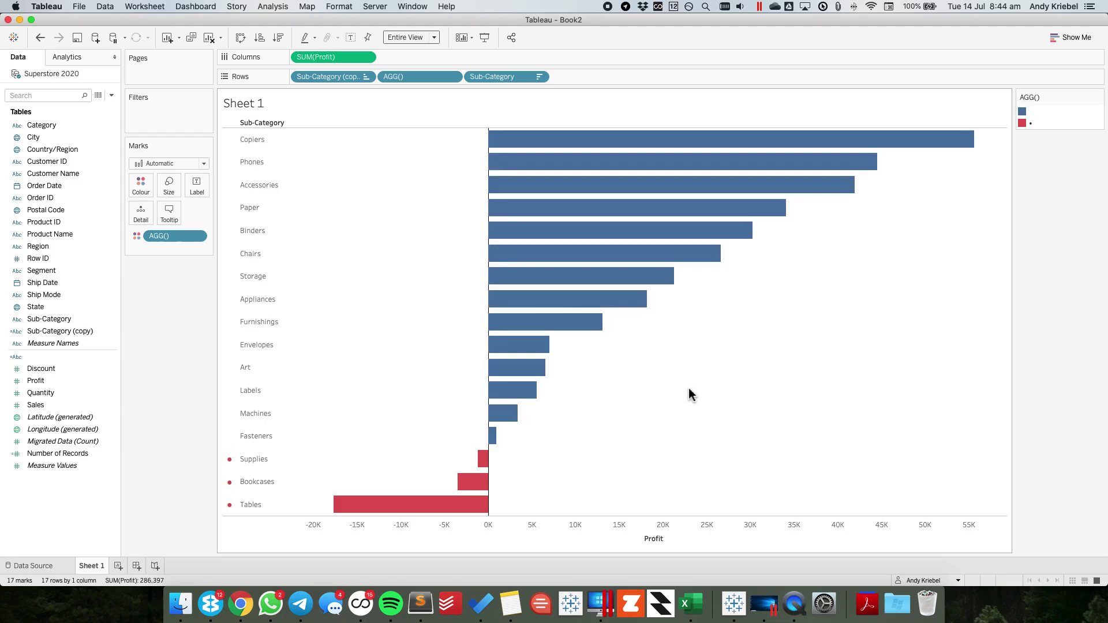
Step: Copy the zero width space character again from Amp What and return to Tableau
key("super+Tab")
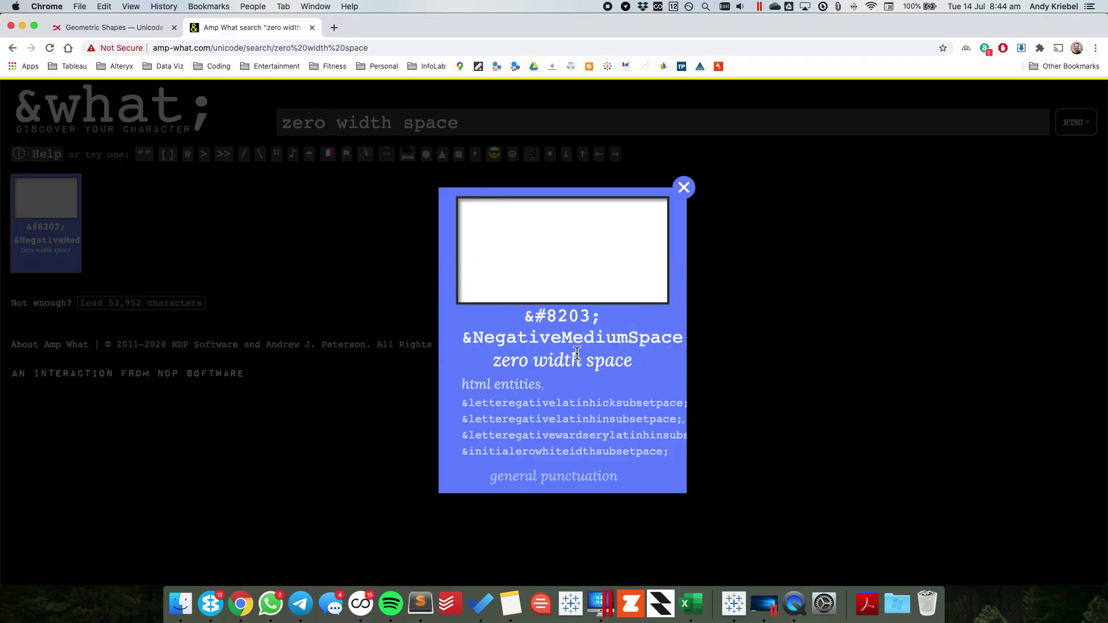
left_click(684, 188)
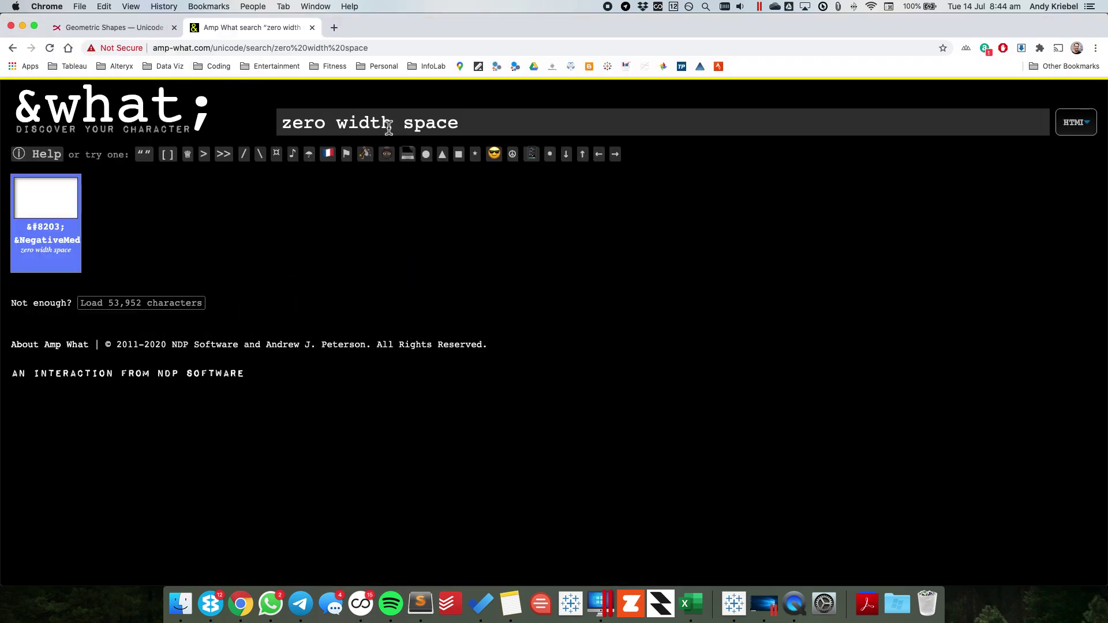
left_click(47, 199)
left_click(565, 260)
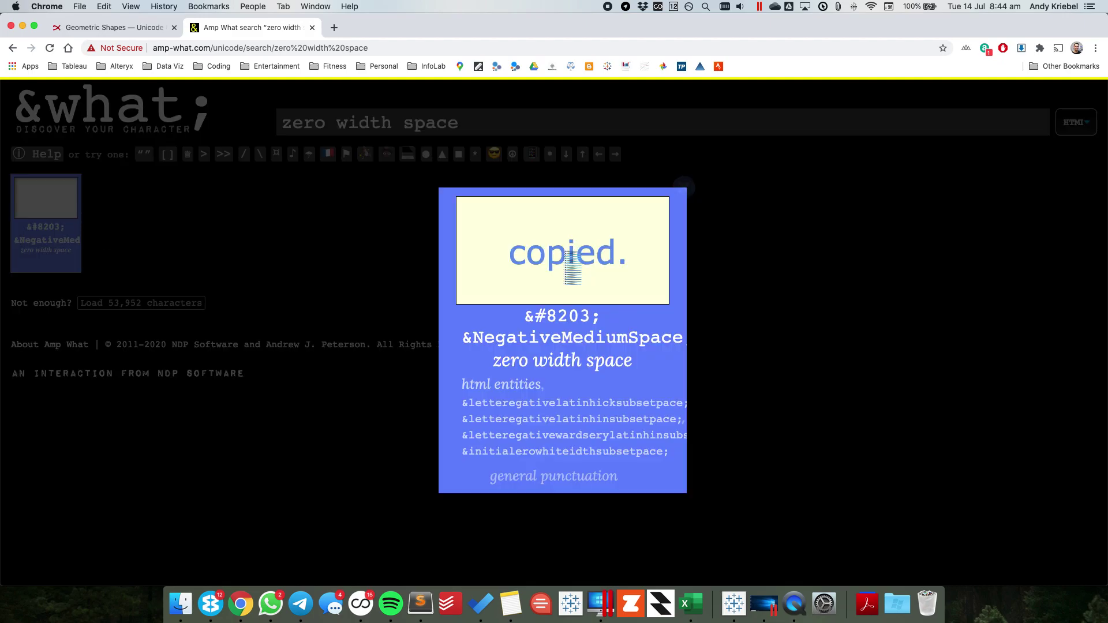
key("super+Tab")
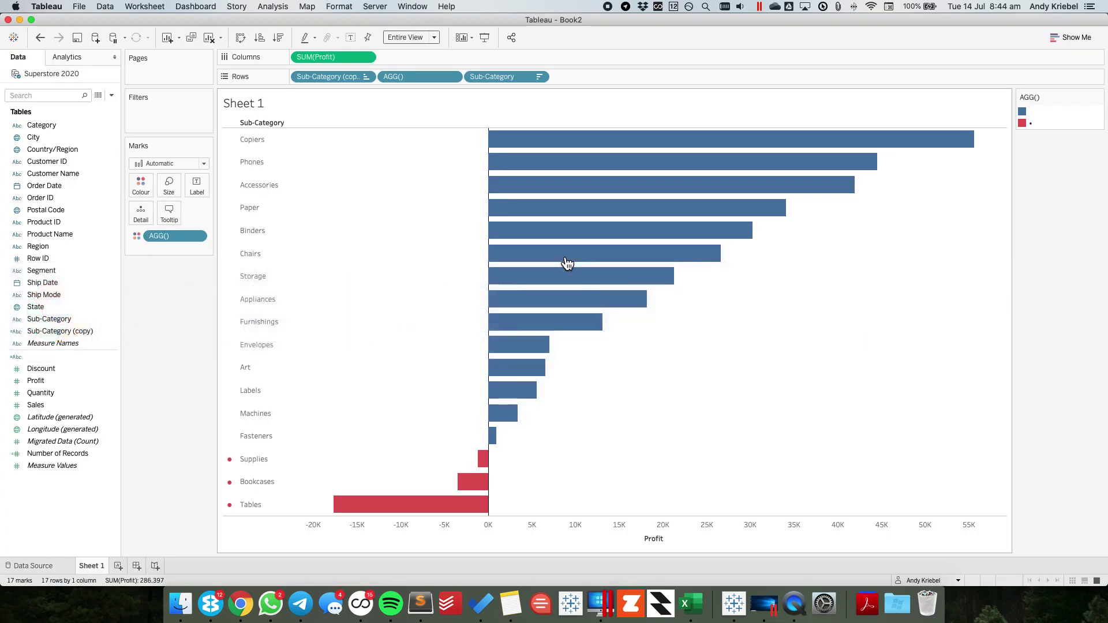
Step: Select the calculated field with the blank name in the Data pane and start renaming it
left_click(41, 392)
key("super+v")
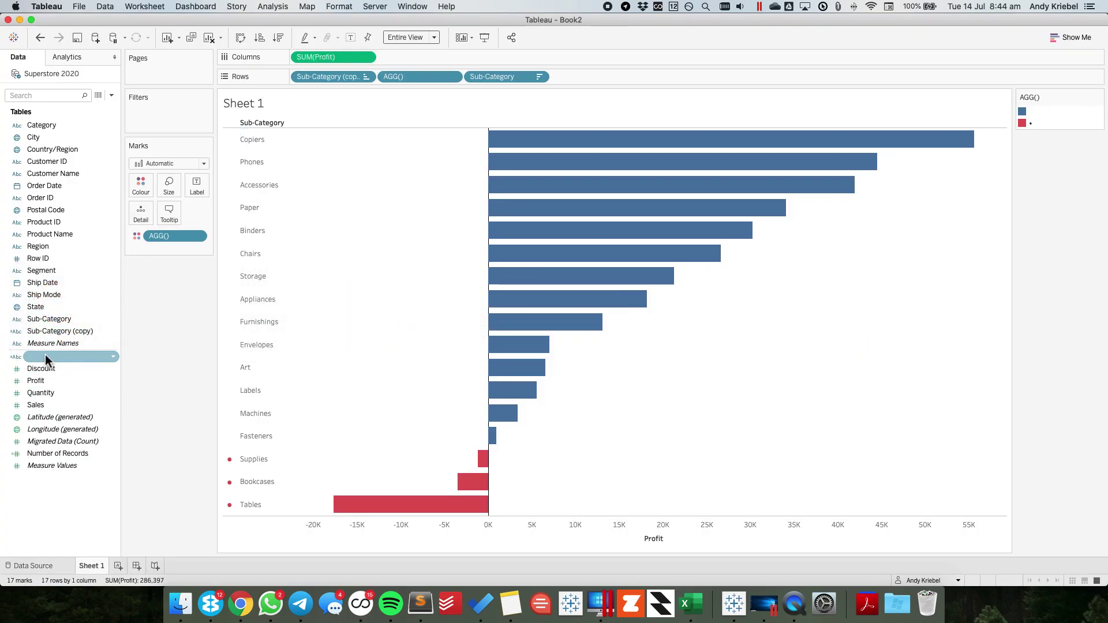